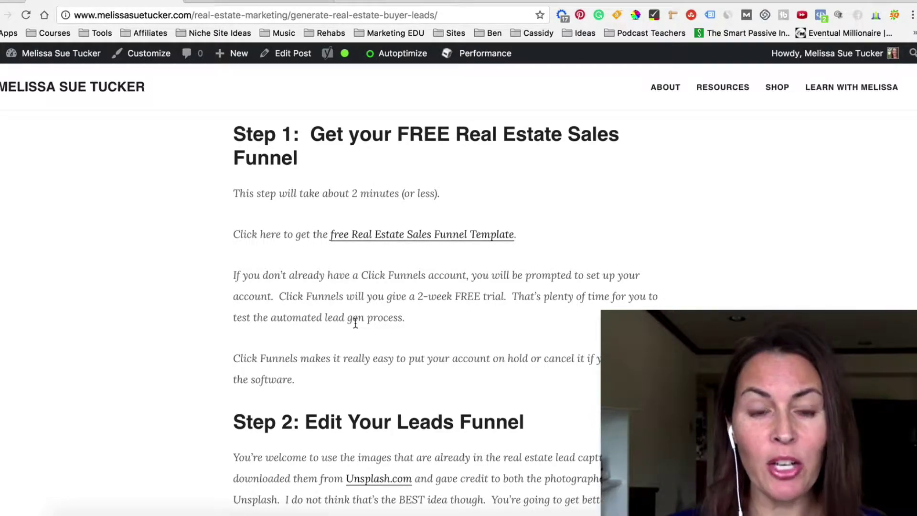
Switch from the blog post to ClickFunnels and open the first shared Real Estate Lead Generation funnel
scroll(447, 414, down, 5)
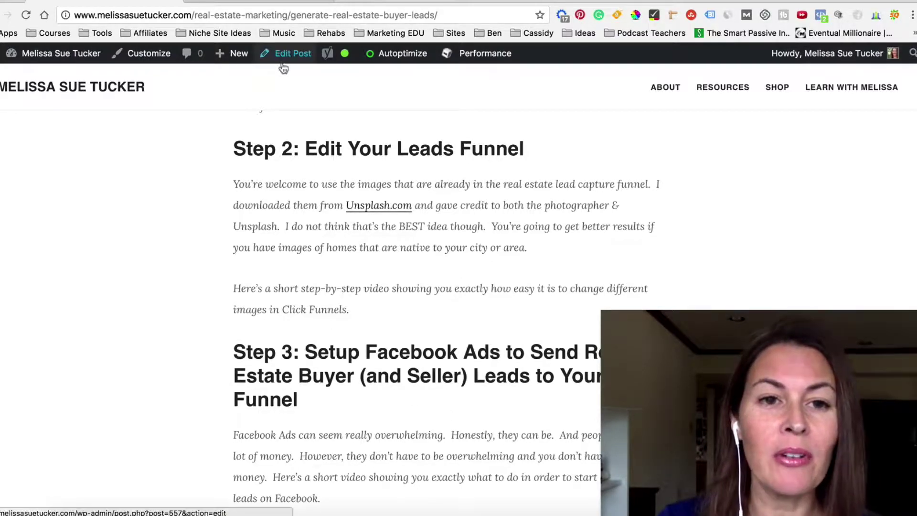
click(258, 1)
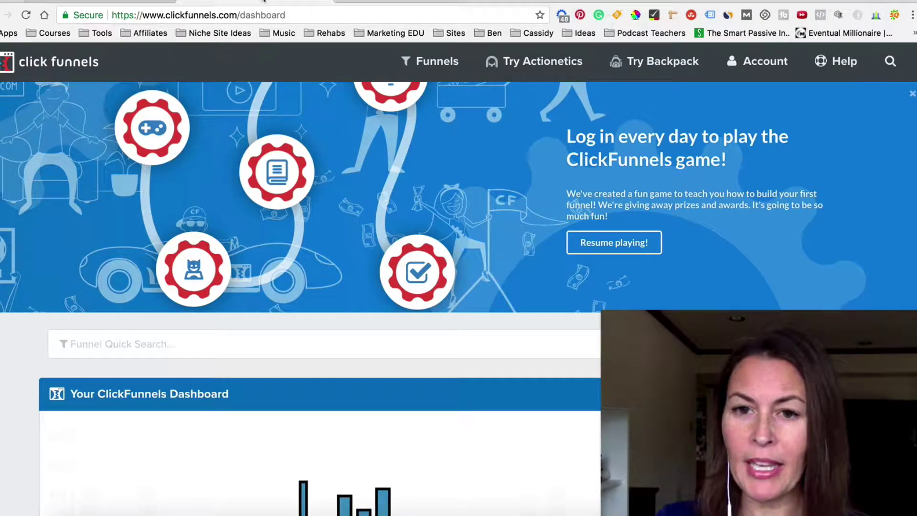
mouse_move(437, 67)
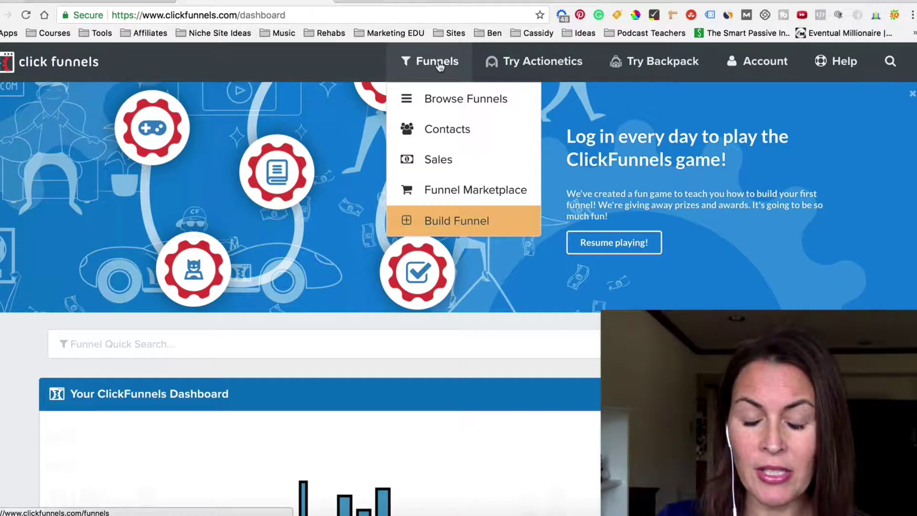
click(437, 100)
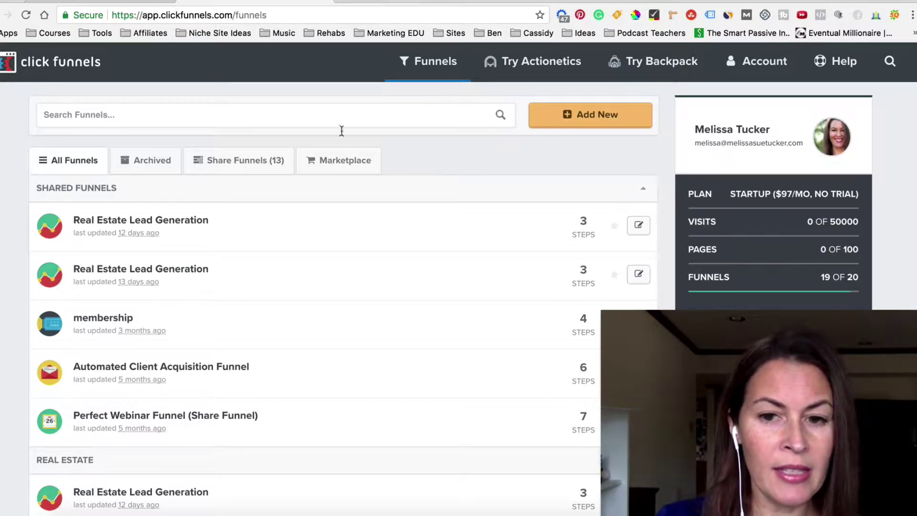
click(166, 223)
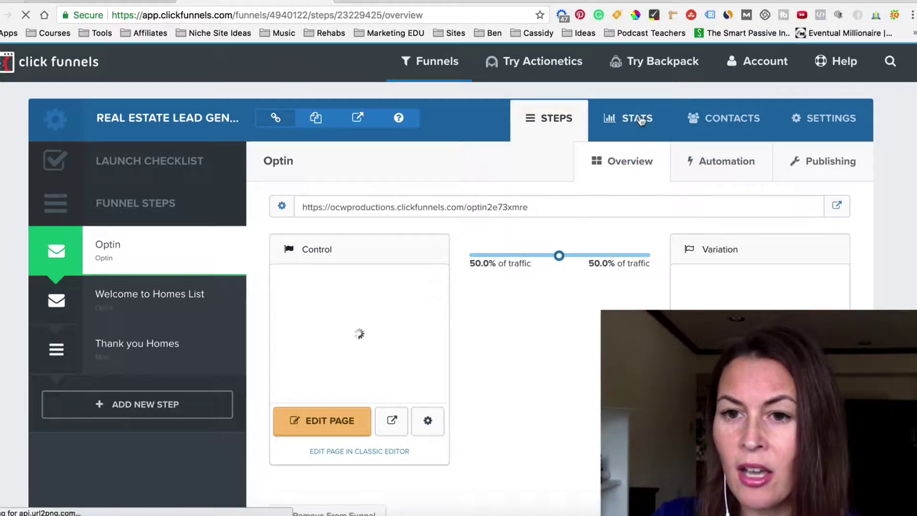
Preview the live opt-in page, request the list, and submit the prefilled name and email
triple_click(518, 206)
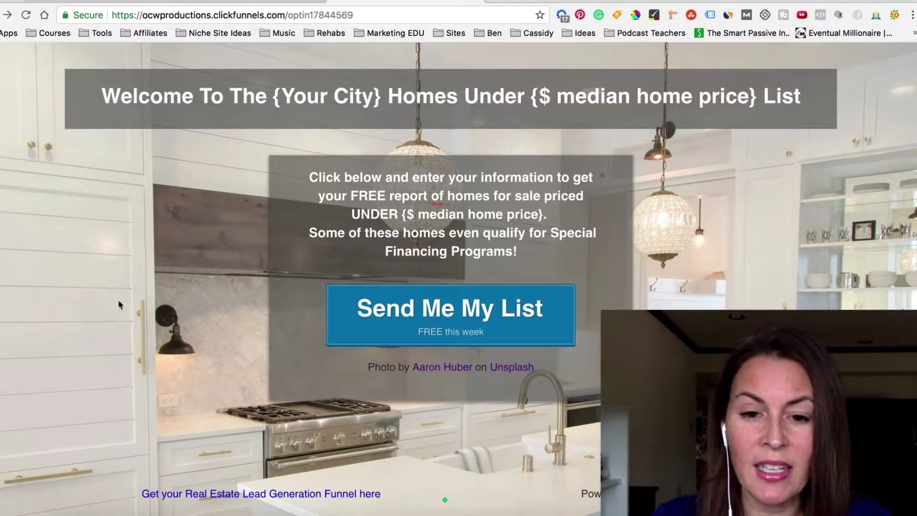
click(424, 324)
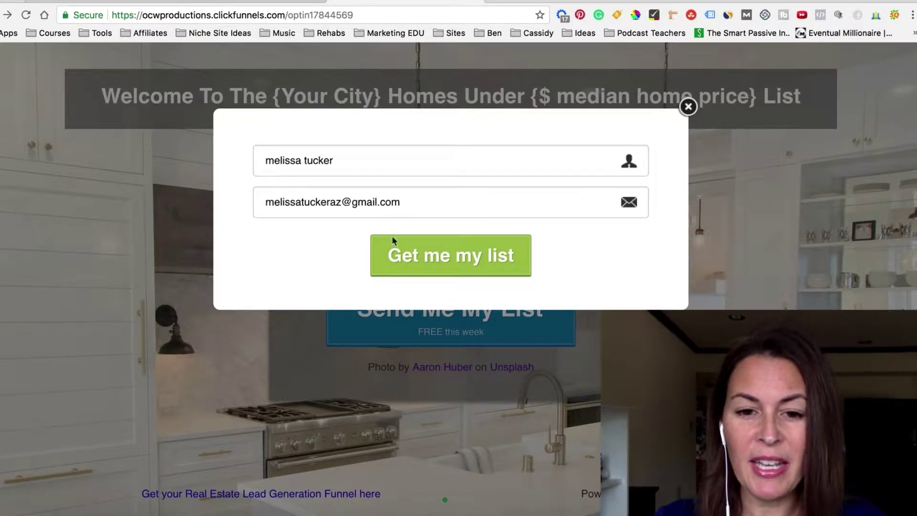
click(446, 259)
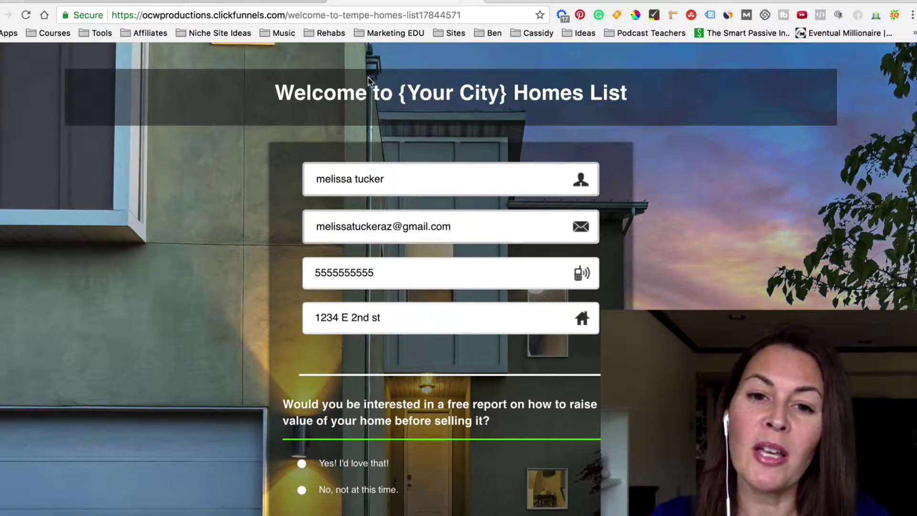
Answer the home value report question with "No, not at this time." and submit the homes list form
scroll(703, 184, down, 1)
scroll(703, 186, down, 3)
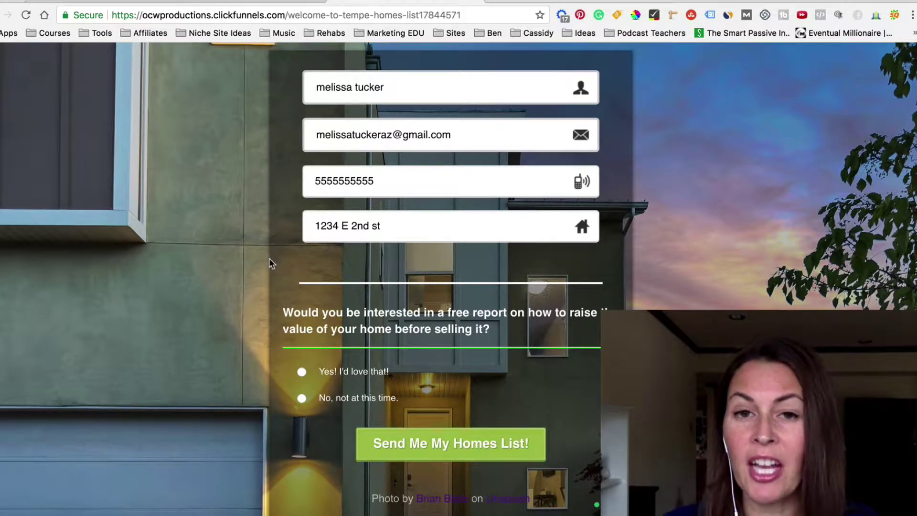
click(302, 398)
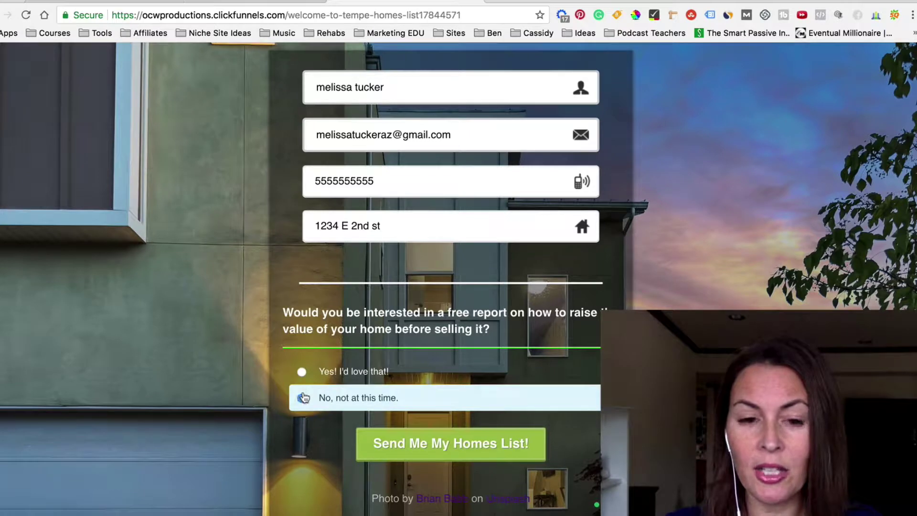
click(477, 453)
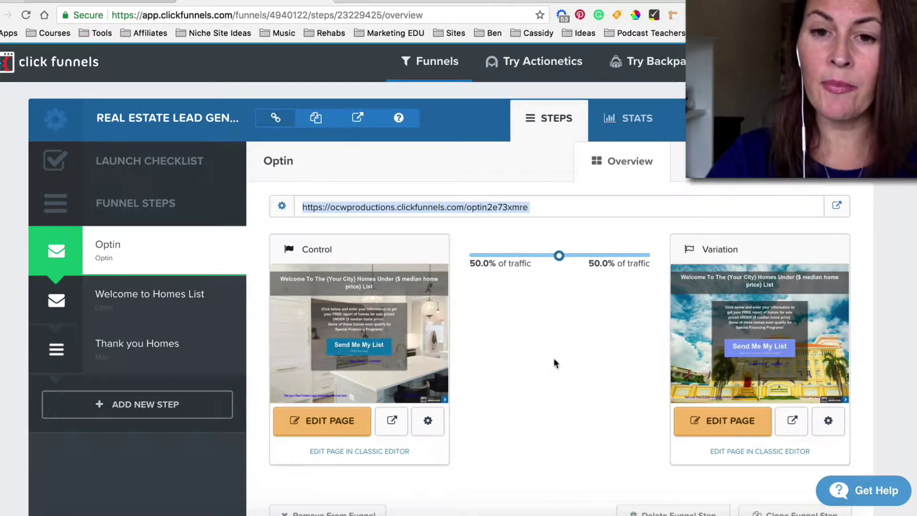
Examine the page settings of the Optin step's Variation, including the option for deleting the variation
click(828, 422)
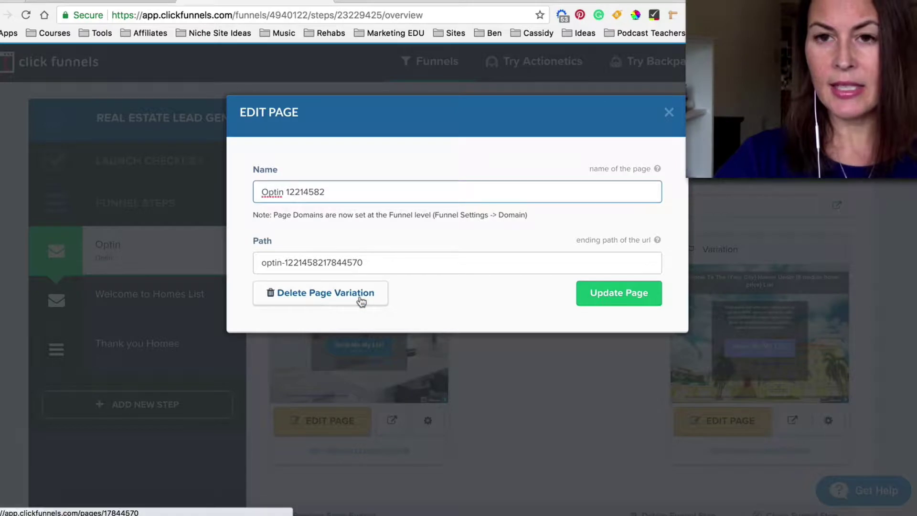
click(668, 113)
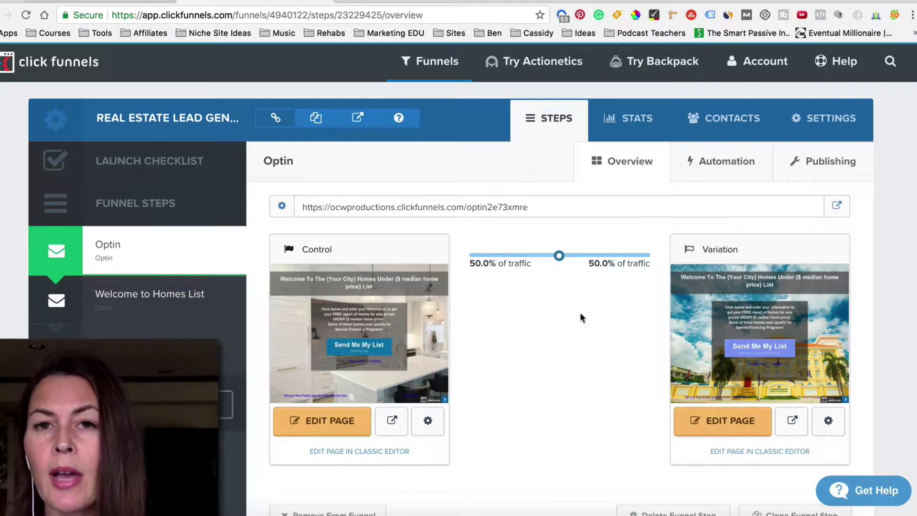
click(745, 66)
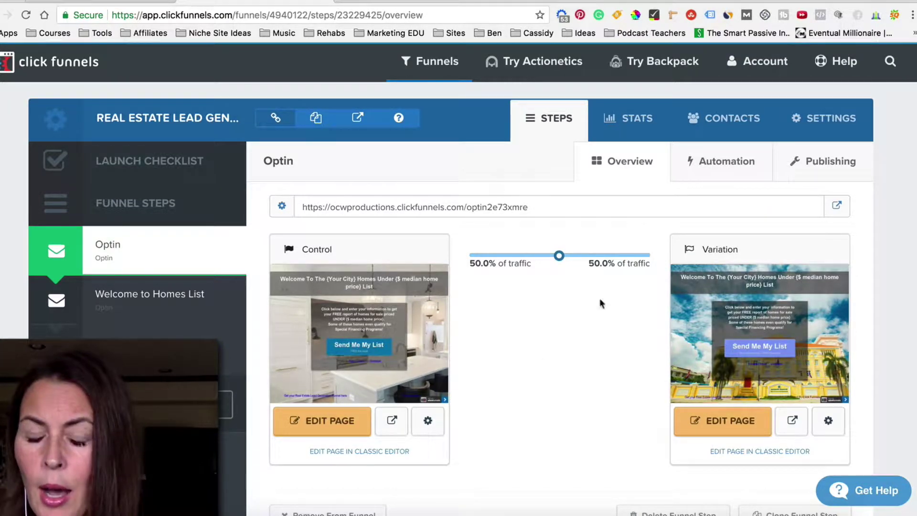
Examine the funnel's settings, including name, domain, SMTP configuration, tracking codes, share URL, test mode and Zapier integrations
click(819, 127)
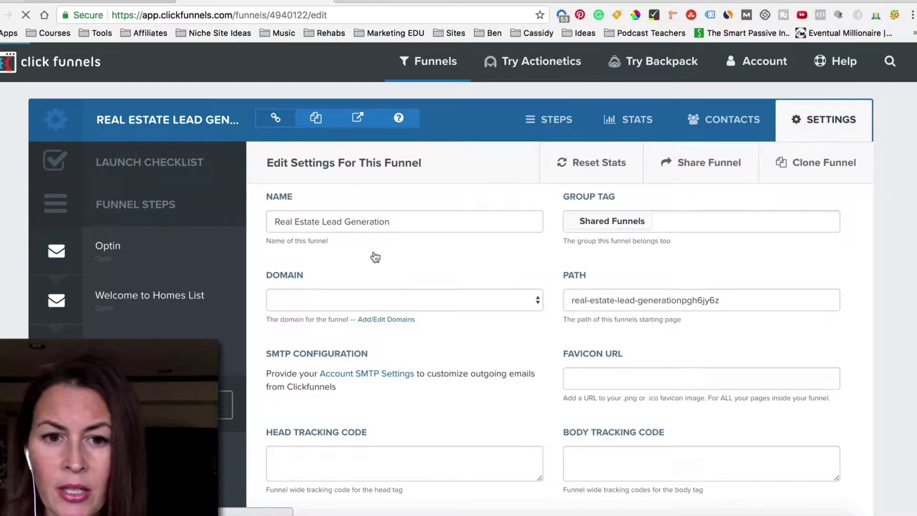
click(417, 219)
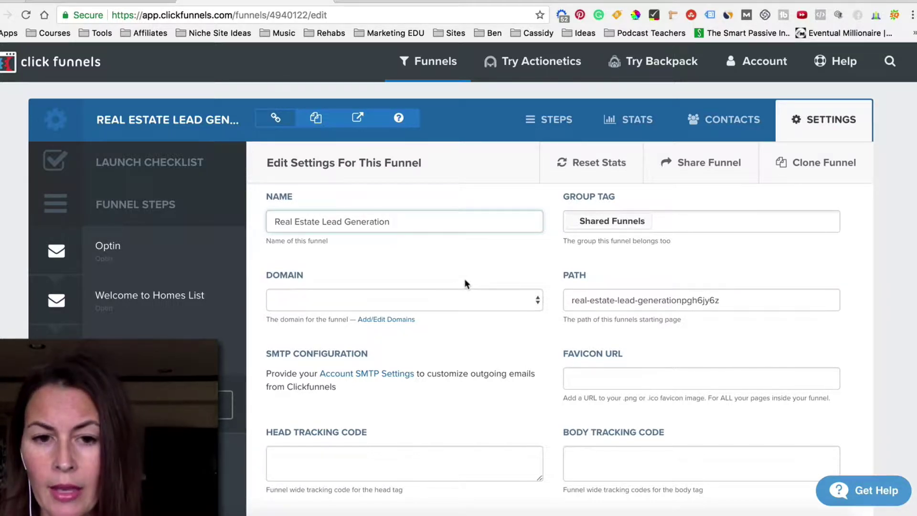
scroll(464, 279, down, 4)
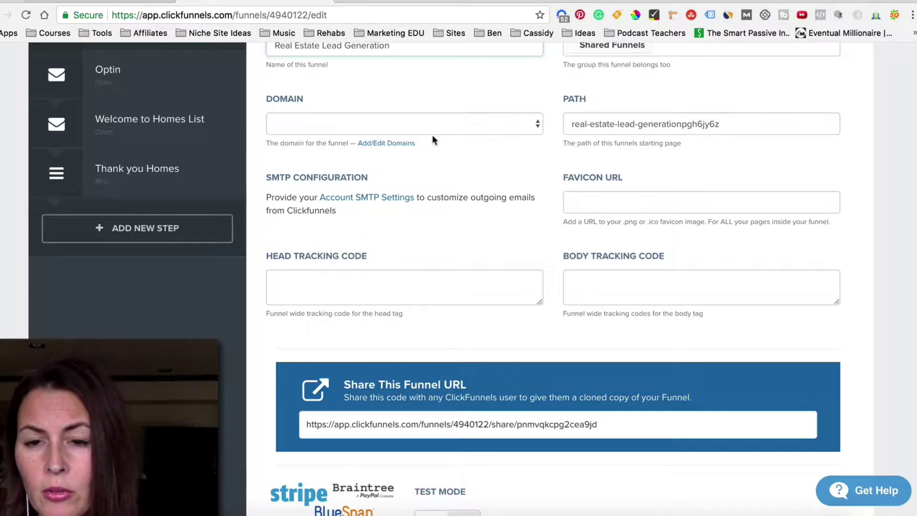
scroll(453, 220, down, 1)
scroll(453, 221, down, 1)
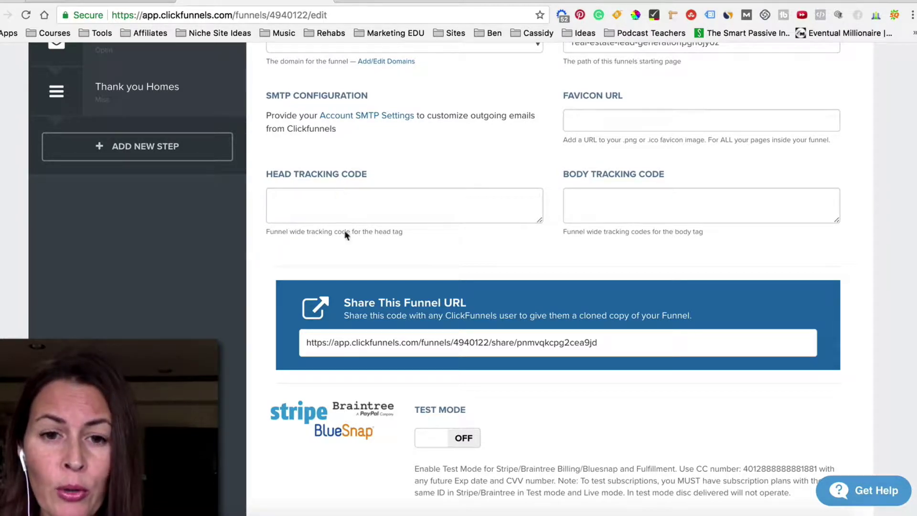
scroll(371, 195, down, 4)
scroll(371, 195, down, 13)
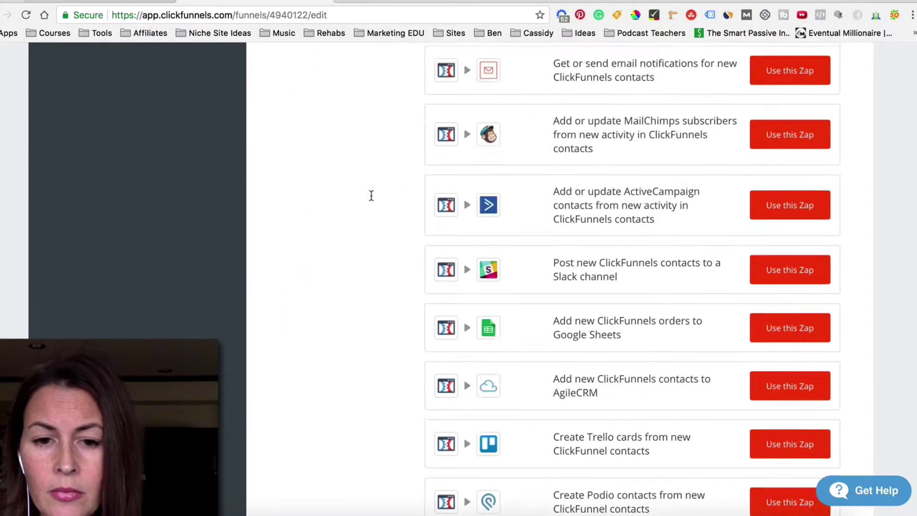
scroll(371, 195, up, 10)
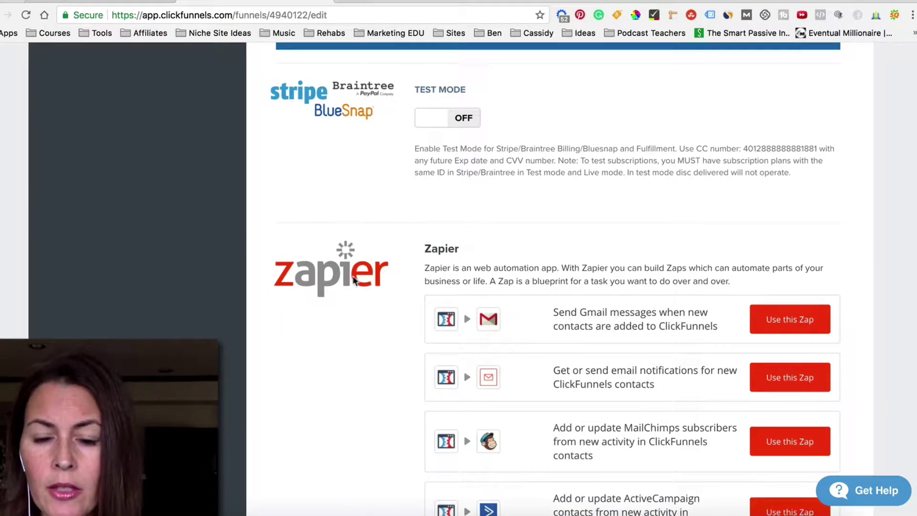
scroll(356, 286, down, 1)
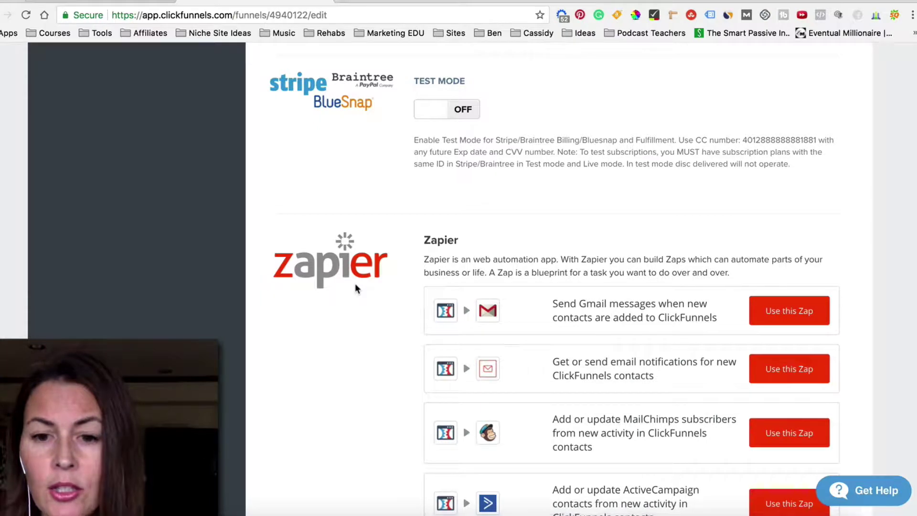
scroll(356, 284, down, 15)
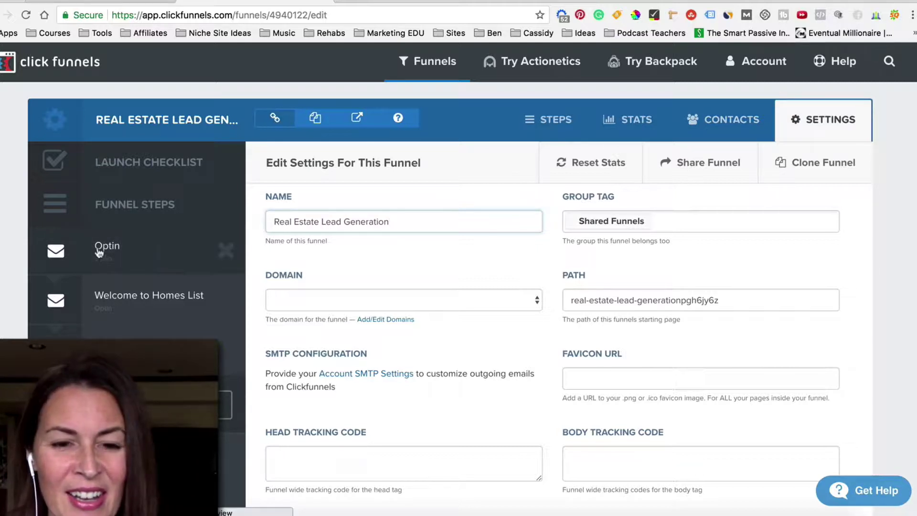
Return to the funnel steps, open the Optin Control page for editing, and check its email integration settings
click(556, 122)
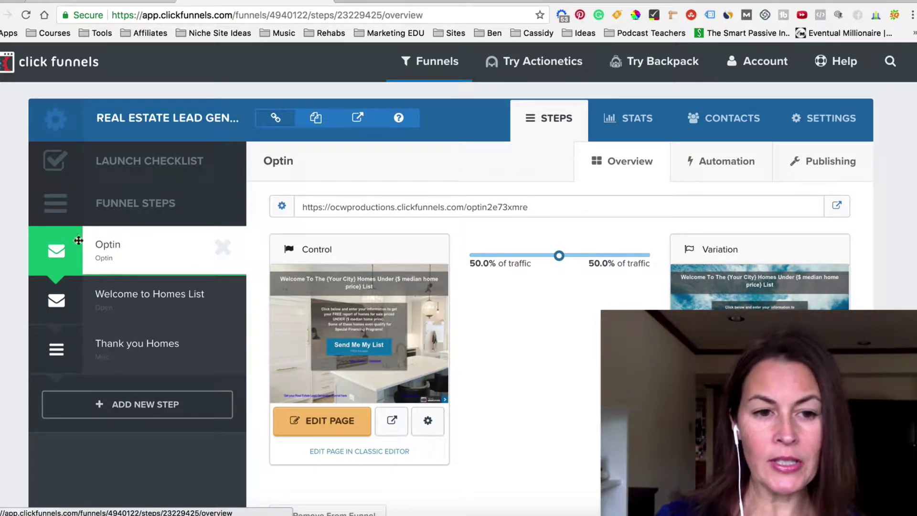
click(340, 422)
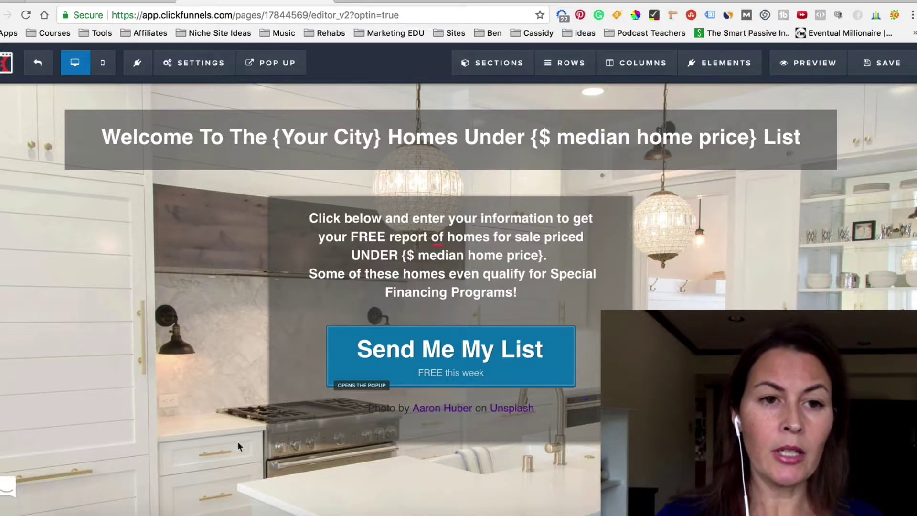
click(201, 65)
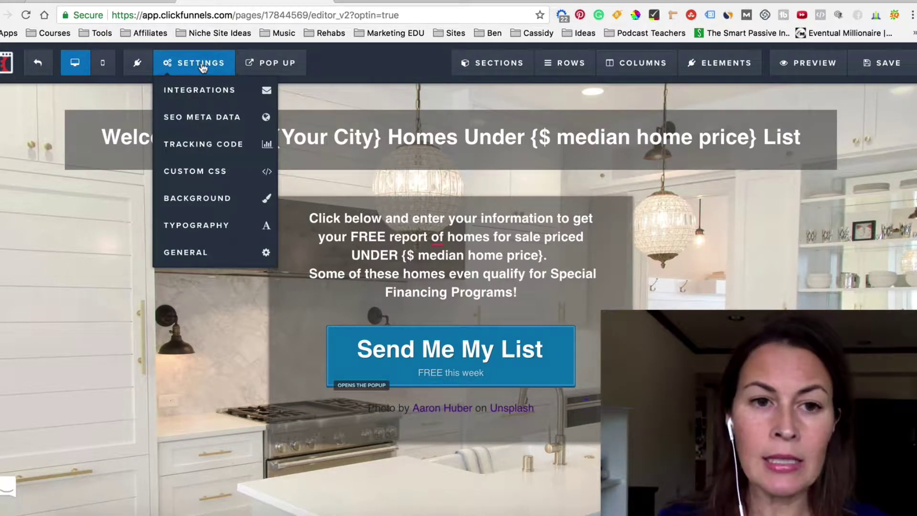
click(199, 96)
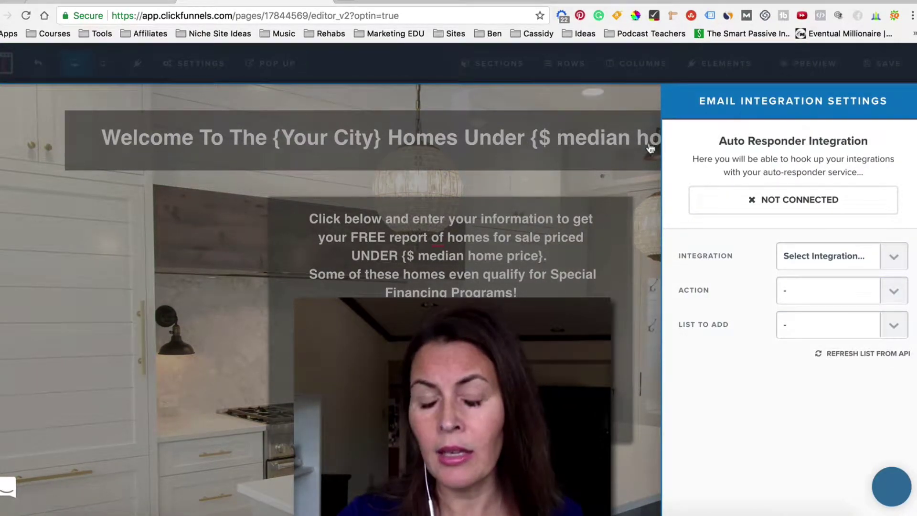
click(608, 110)
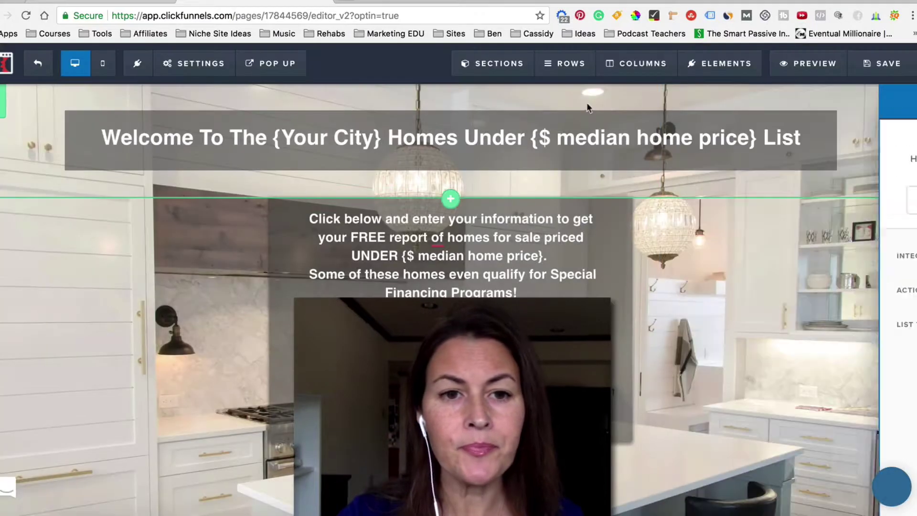
Examine the opt-in page's SEO metadata fields and preview
click(200, 67)
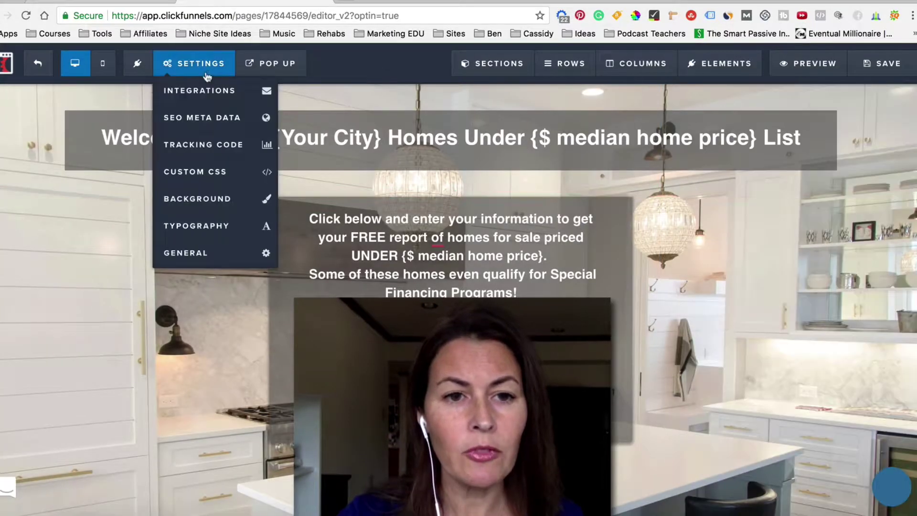
click(200, 120)
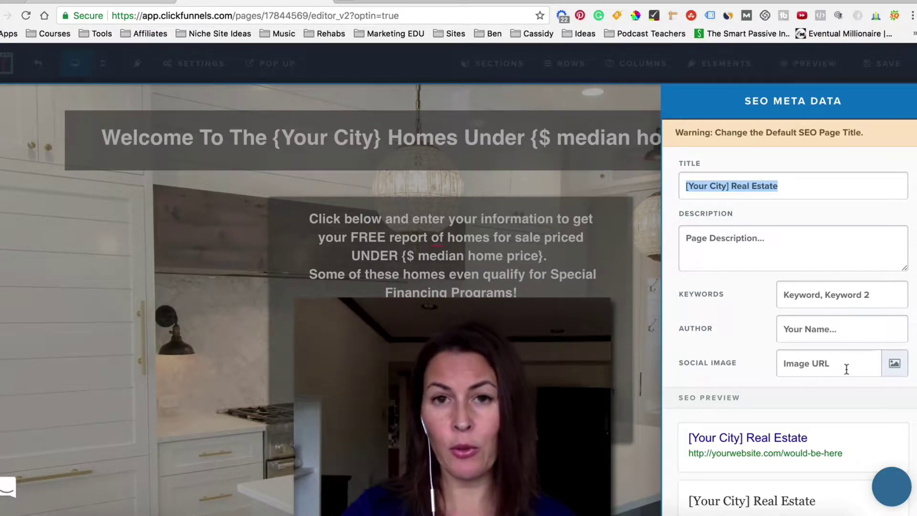
scroll(826, 442, down, 1)
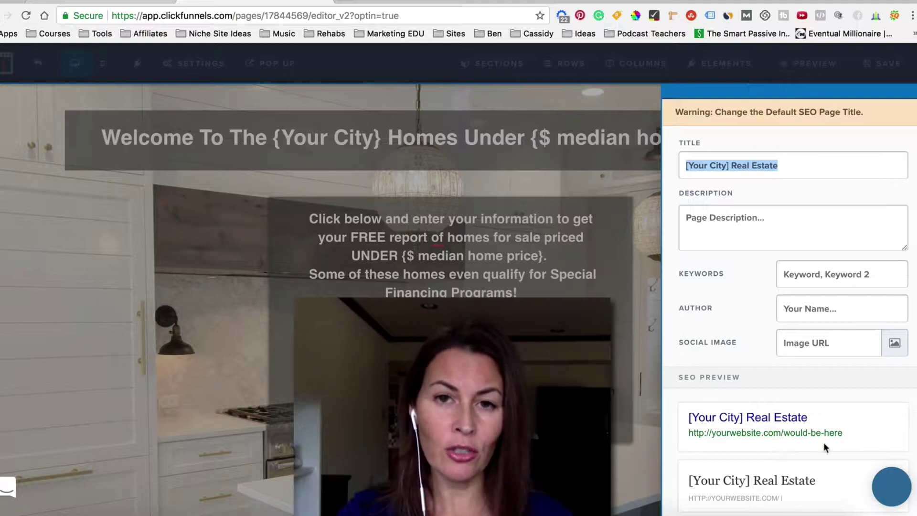
click(448, 100)
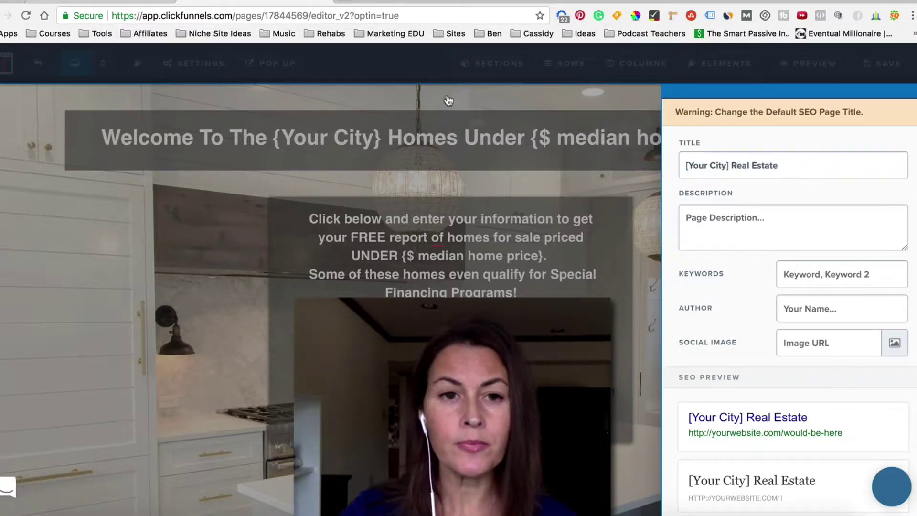
Check where header and footer tracking code is added for the opt-in page
mouse_move(194, 63)
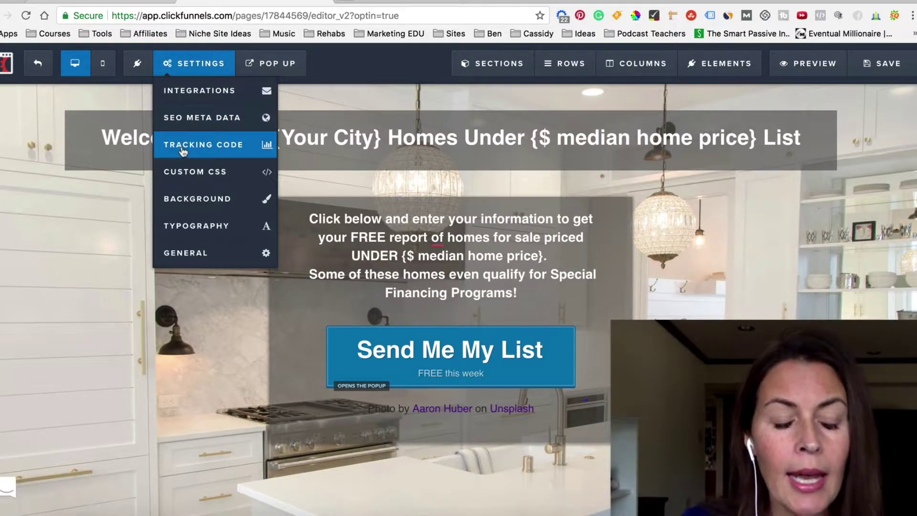
click(183, 151)
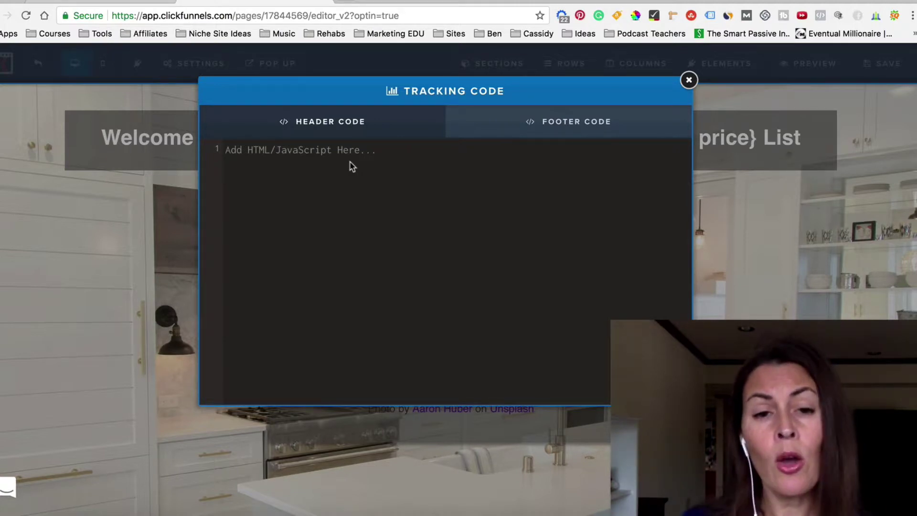
click(688, 81)
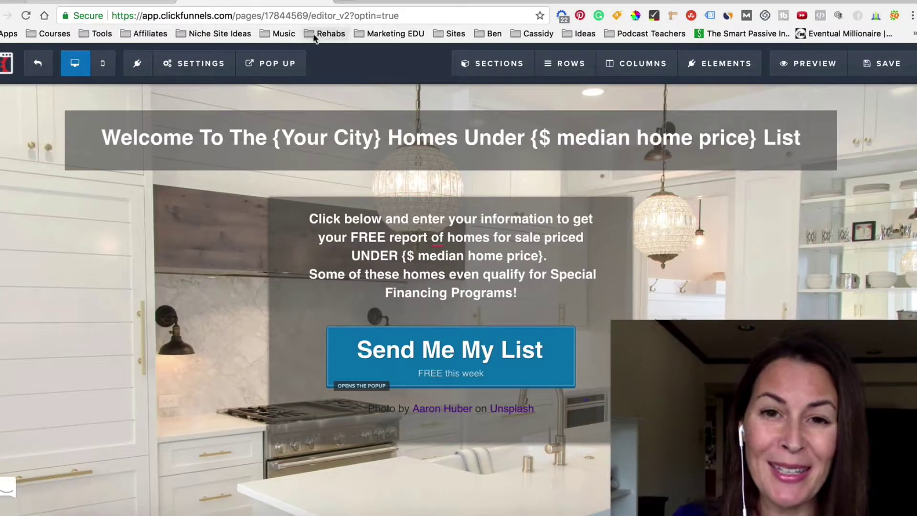
Examine the opt-in page's background settings, including the image library and where a replacement image can be uploaded
click(224, 60)
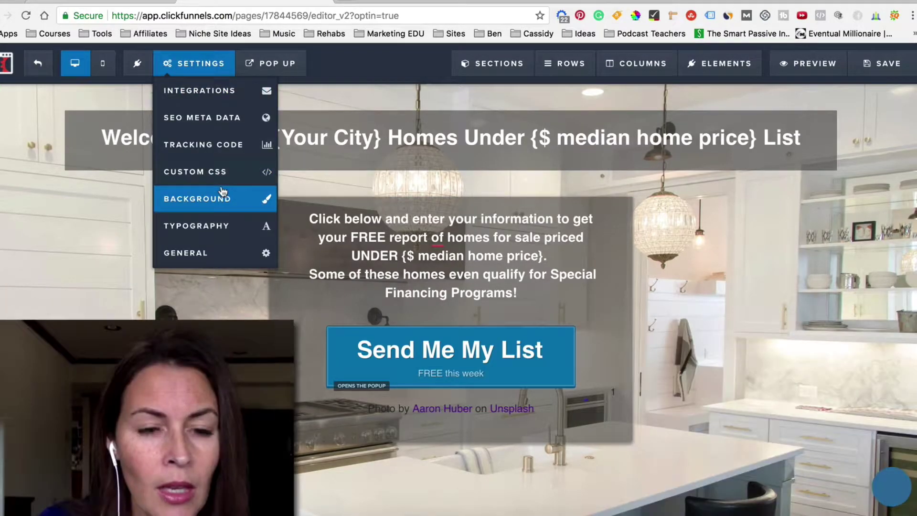
click(217, 201)
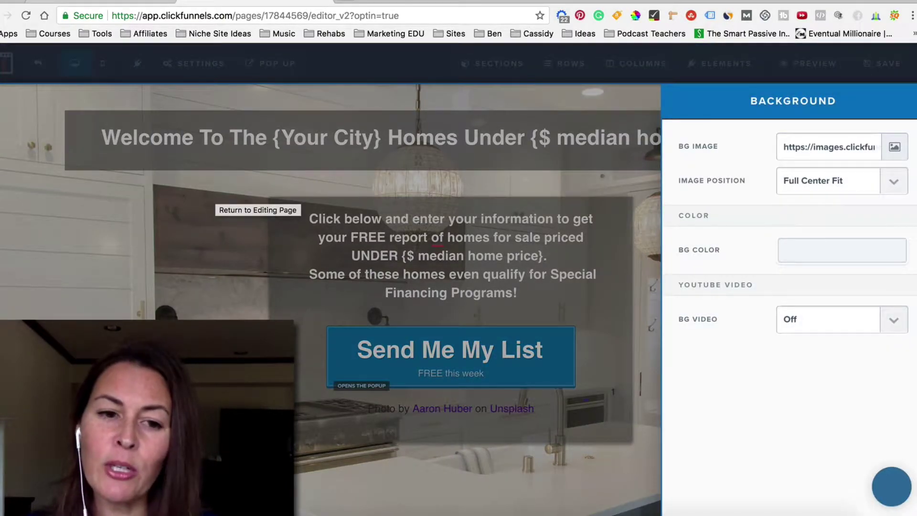
click(896, 147)
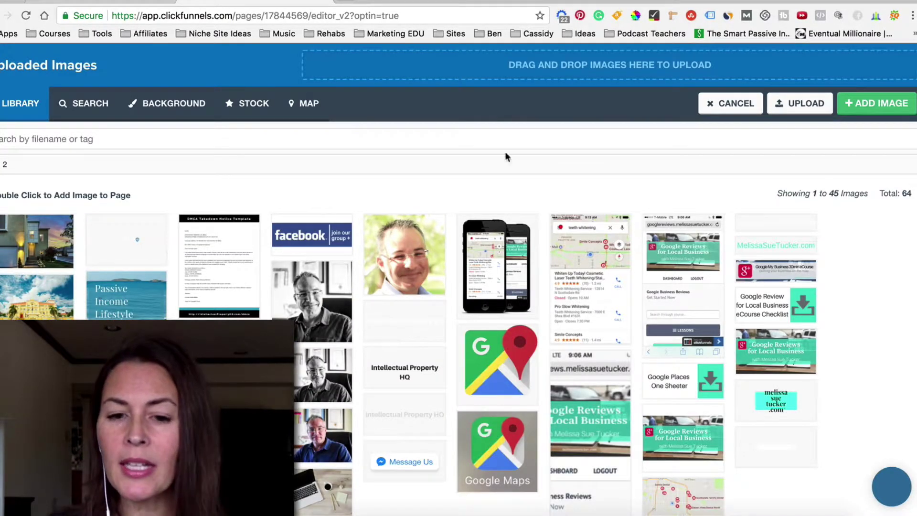
click(793, 110)
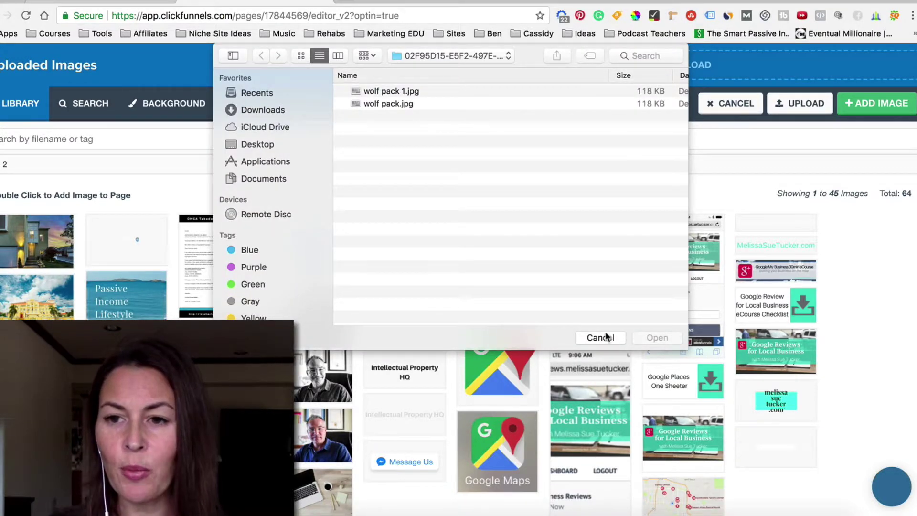
click(601, 338)
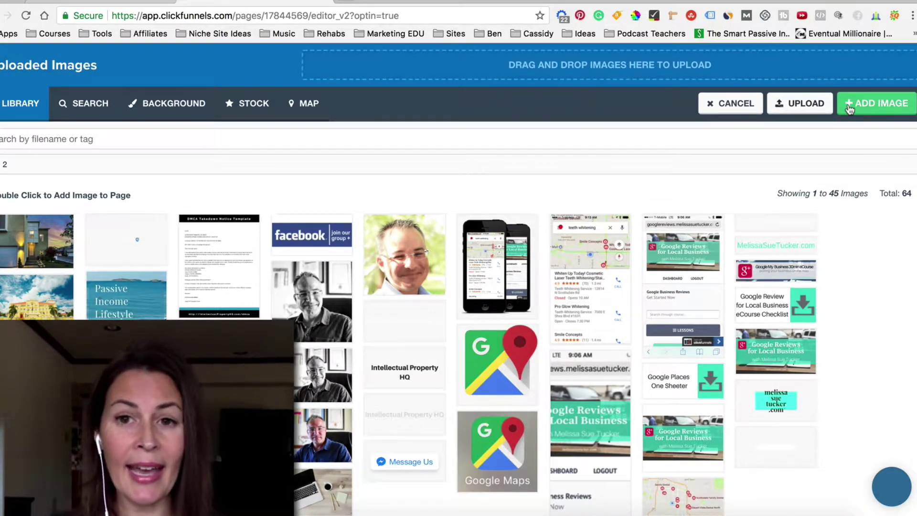
click(737, 102)
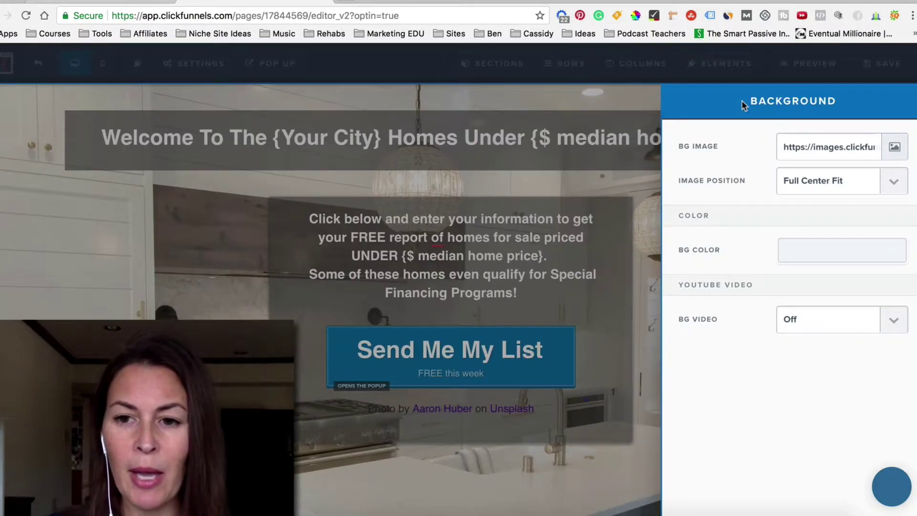
click(506, 466)
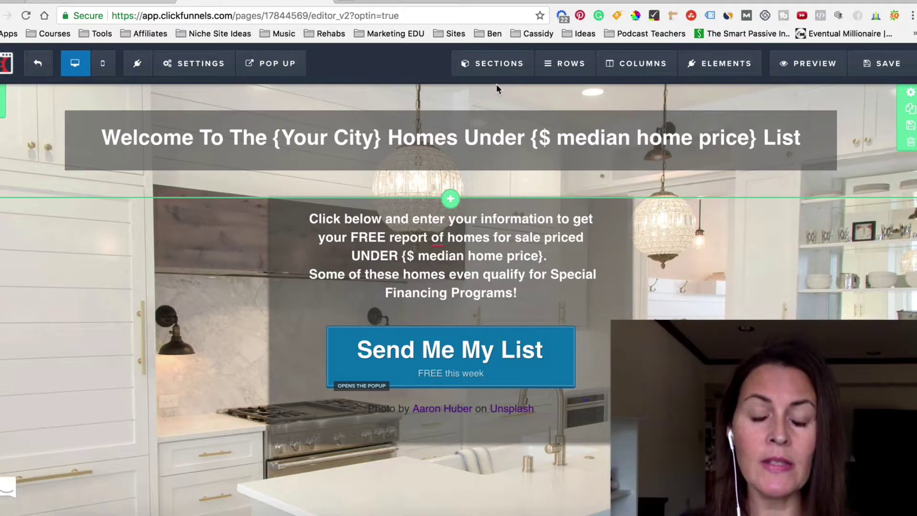
Open the headline text for inline editing and highlight its {Your City} placeholder
mouse_move(503, 70)
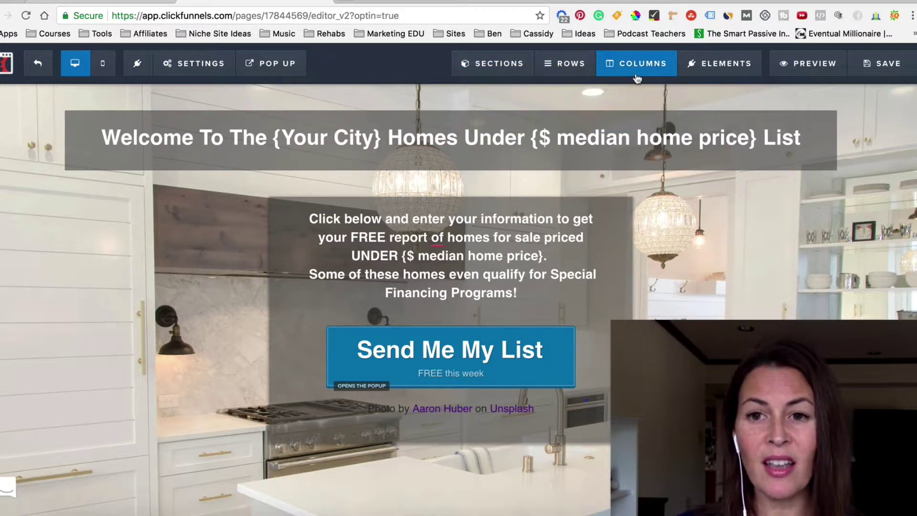
mouse_move(726, 70)
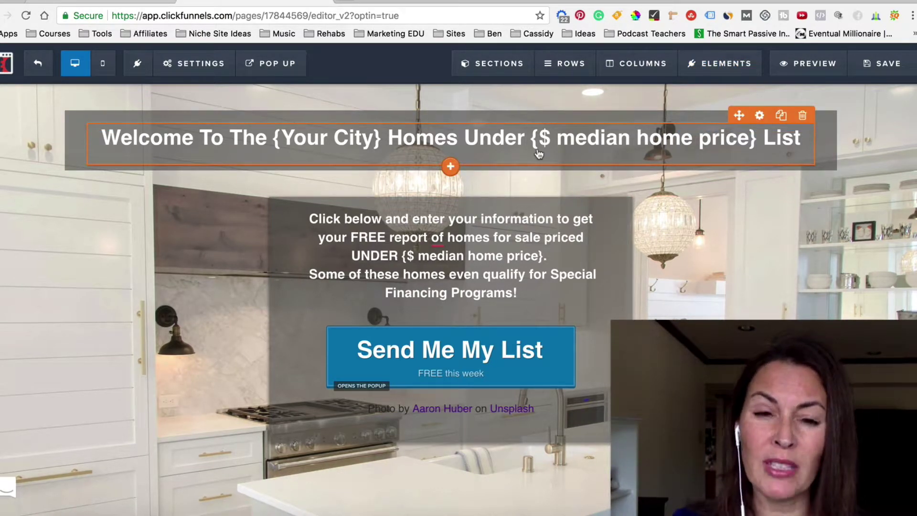
click(512, 137)
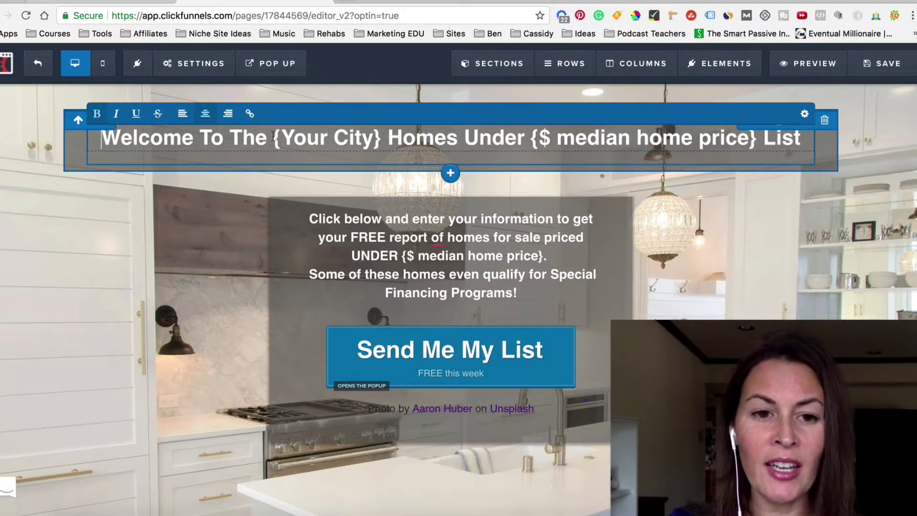
drag(273, 137, 384, 141)
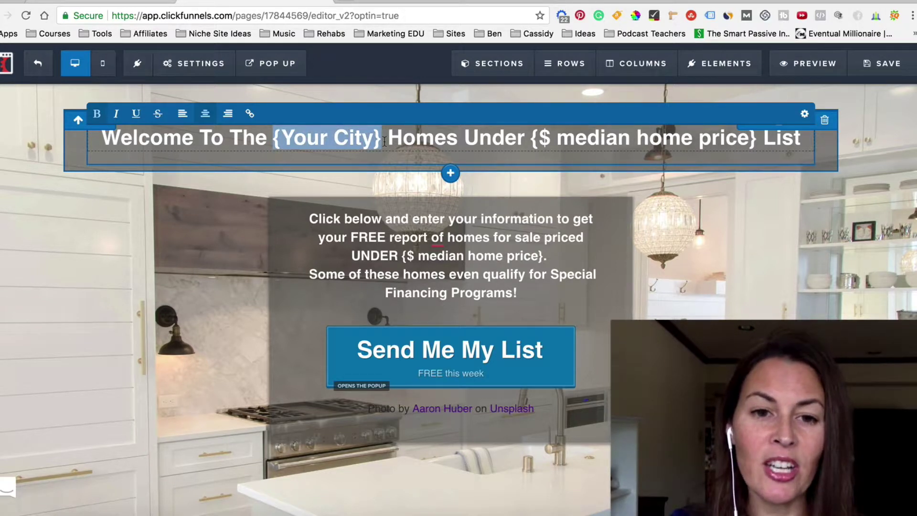
click(86, 215)
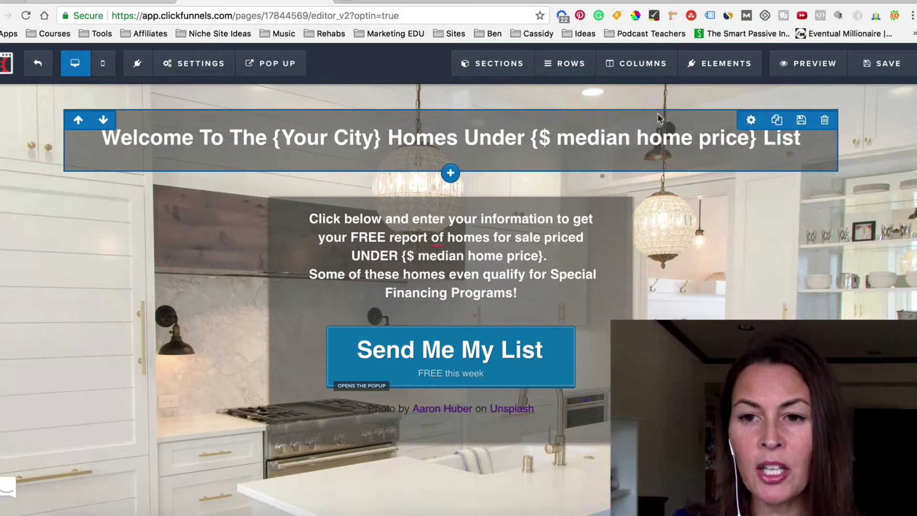
Check the background colour and transparency settings of the headline row and the background colour setting of the opt-in box
click(751, 121)
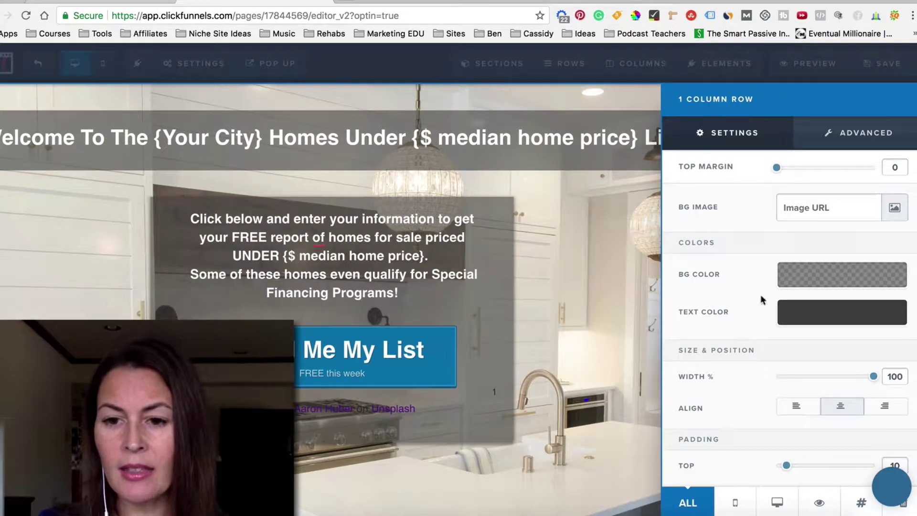
click(824, 279)
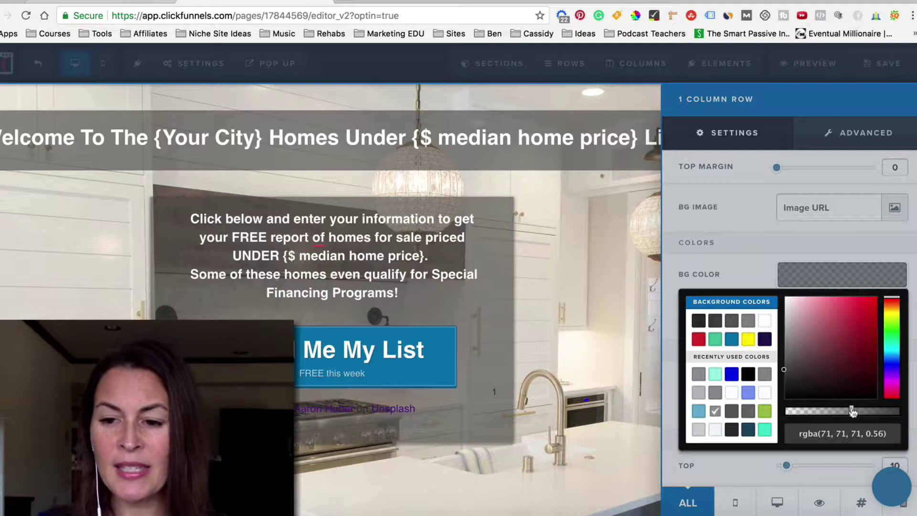
click(623, 374)
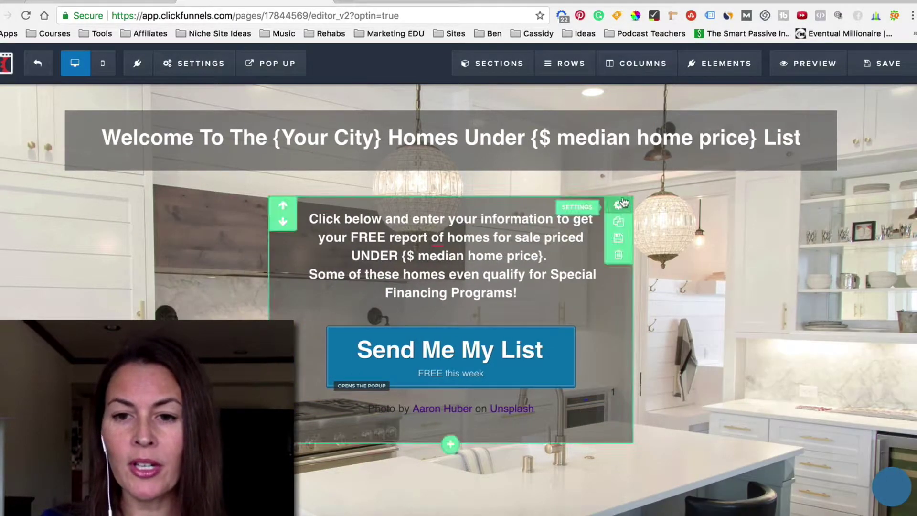
mouse_move(623, 224)
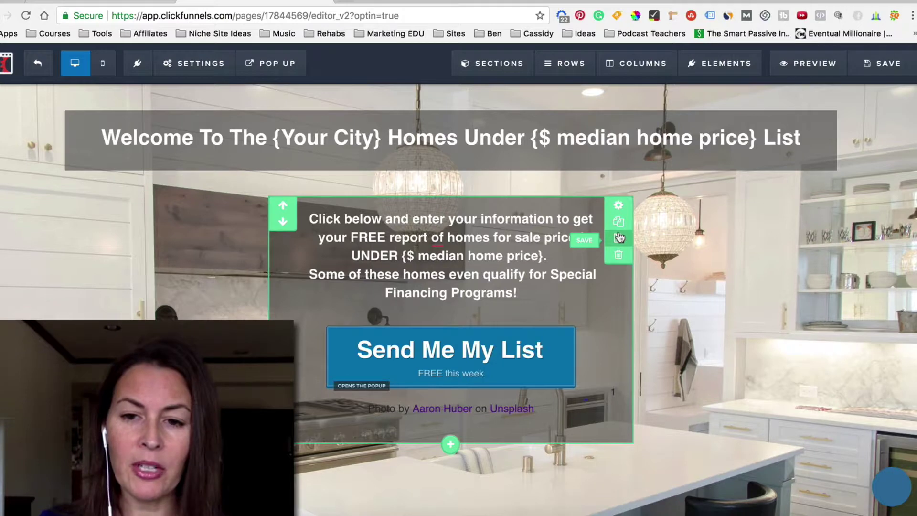
click(620, 206)
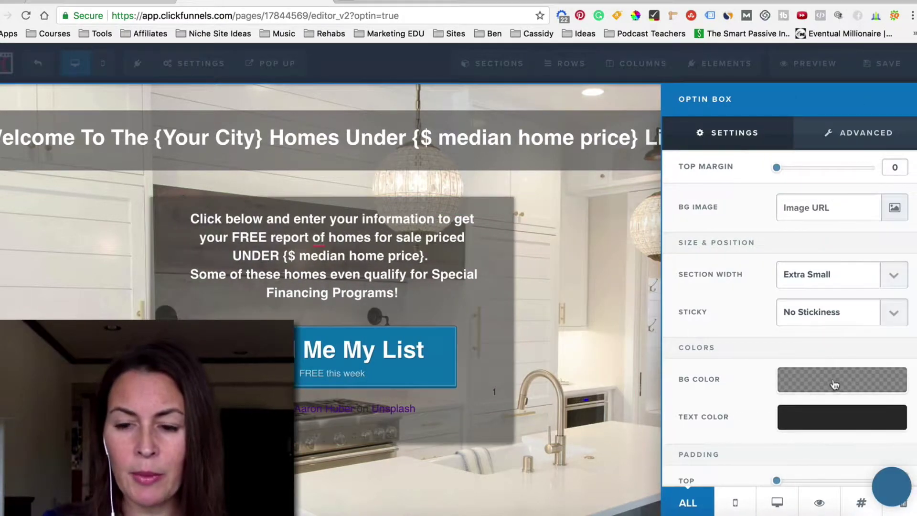
click(616, 324)
Examine the Send Me My List button's settings, including its text, background colour and action
mouse_move(548, 348)
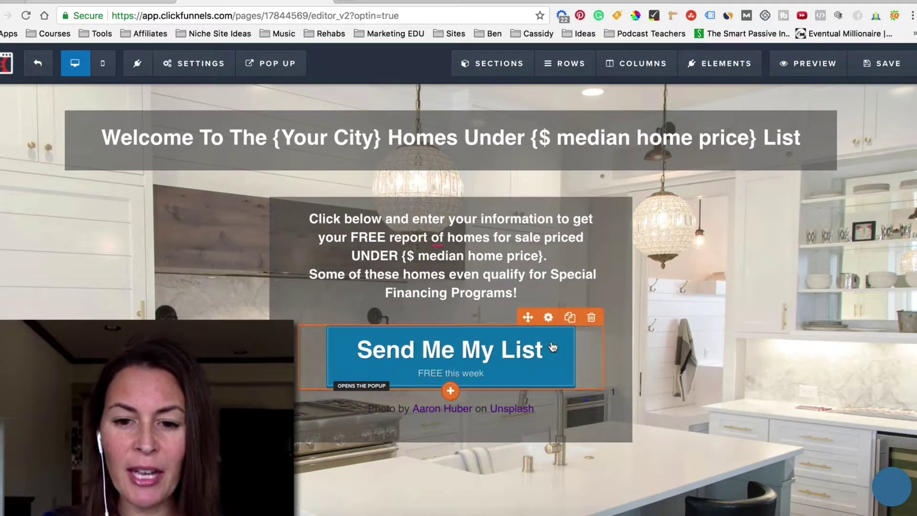
click(549, 318)
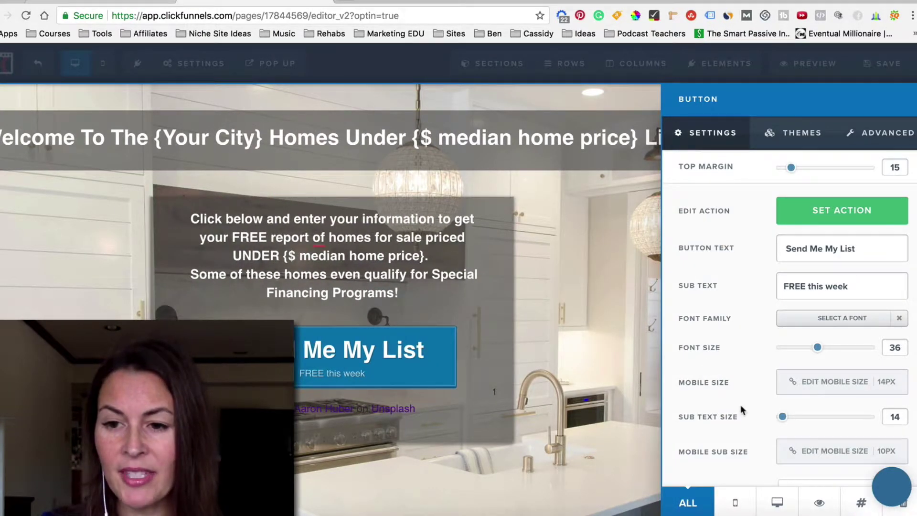
scroll(740, 409, down, 3)
click(805, 452)
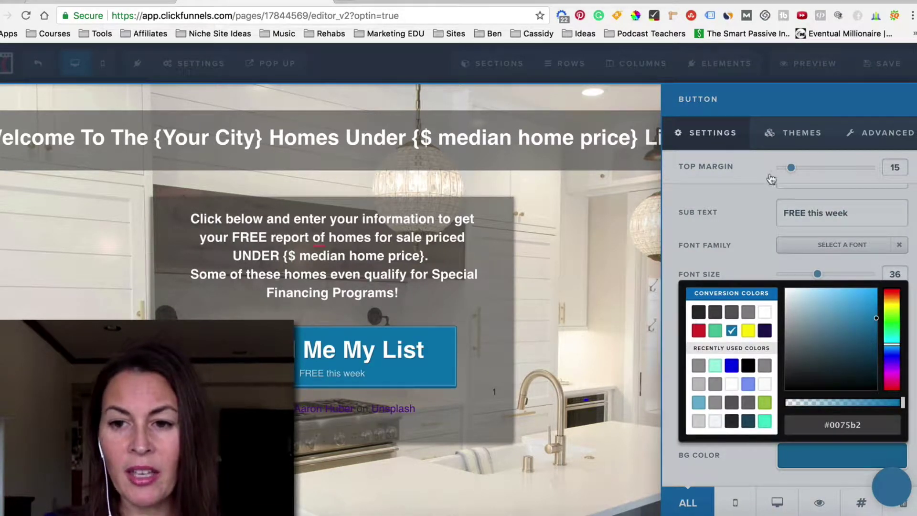
click(748, 206)
scroll(784, 222, up, 2)
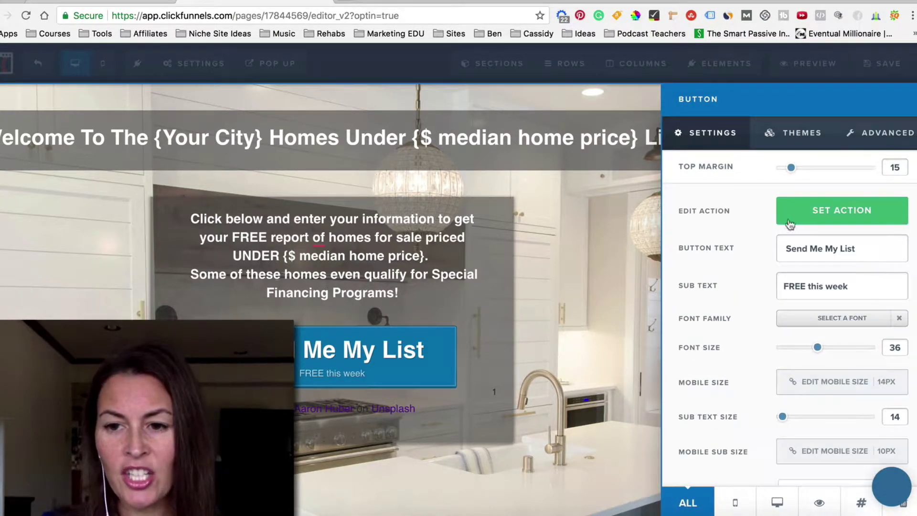
click(604, 321)
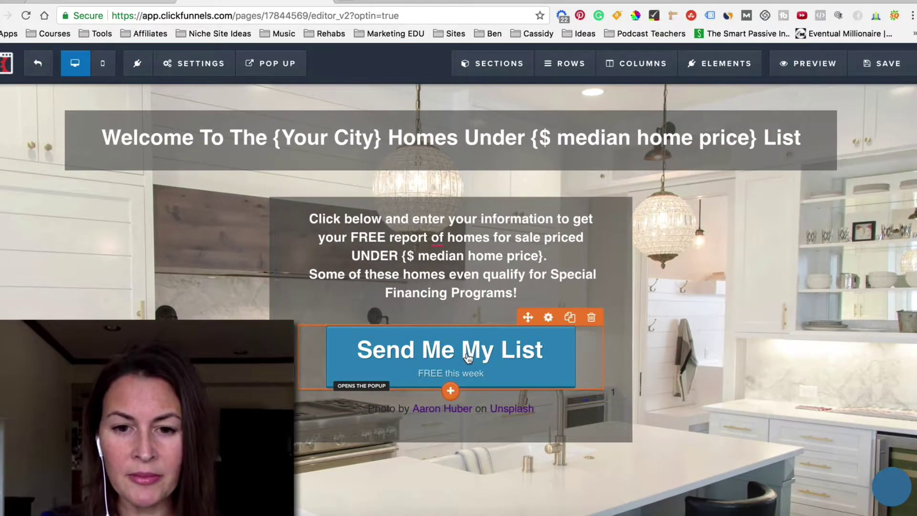
Open the opt-in box paragraph for inline editing and highlight its {$ median home price} placeholder
click(465, 248)
drag(398, 252, 553, 257)
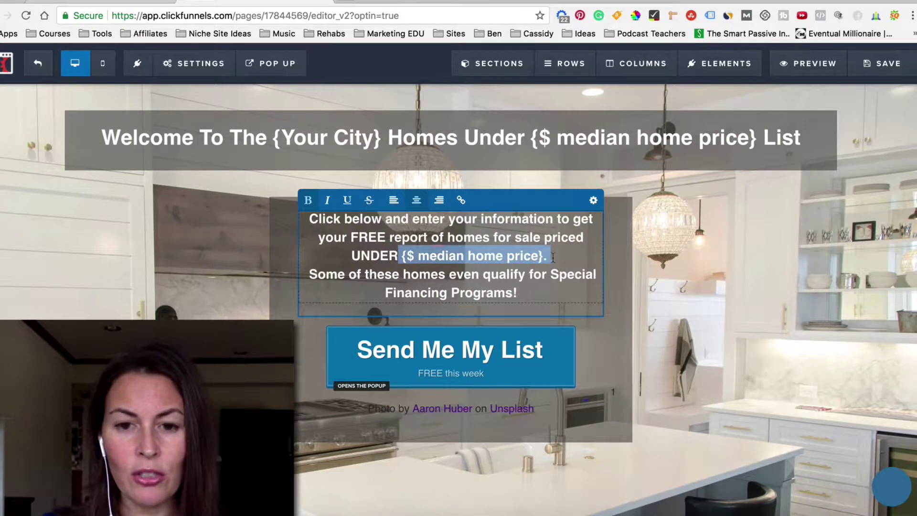
click(638, 279)
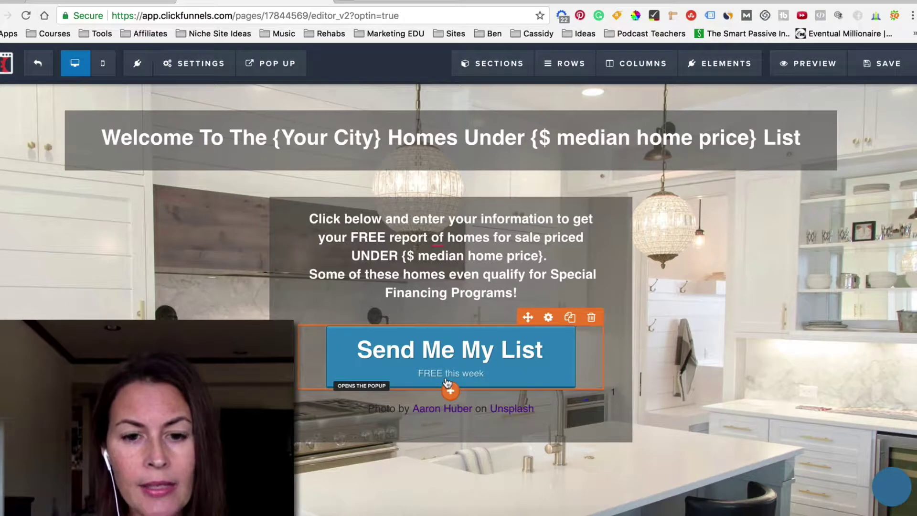
Show the opt-in pop-up, examine the Get me my list button's text and colour settings, and close the pop-up
click(273, 67)
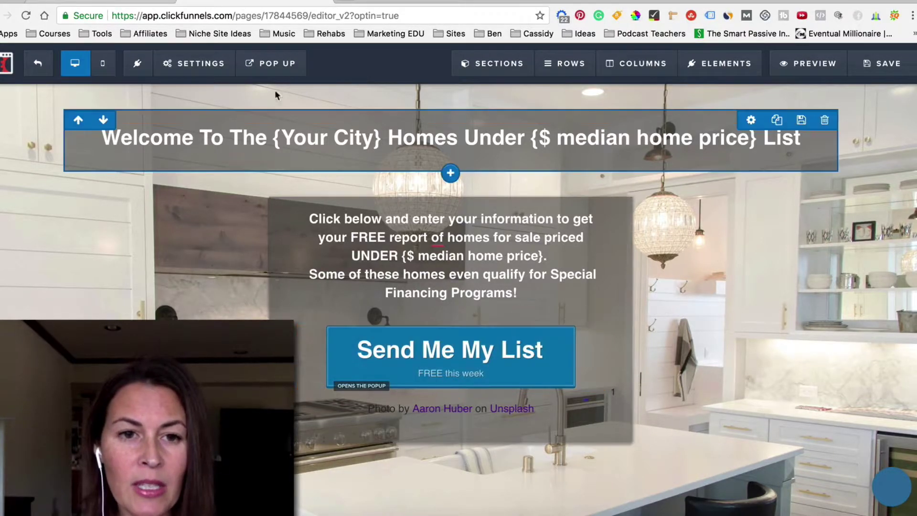
click(275, 64)
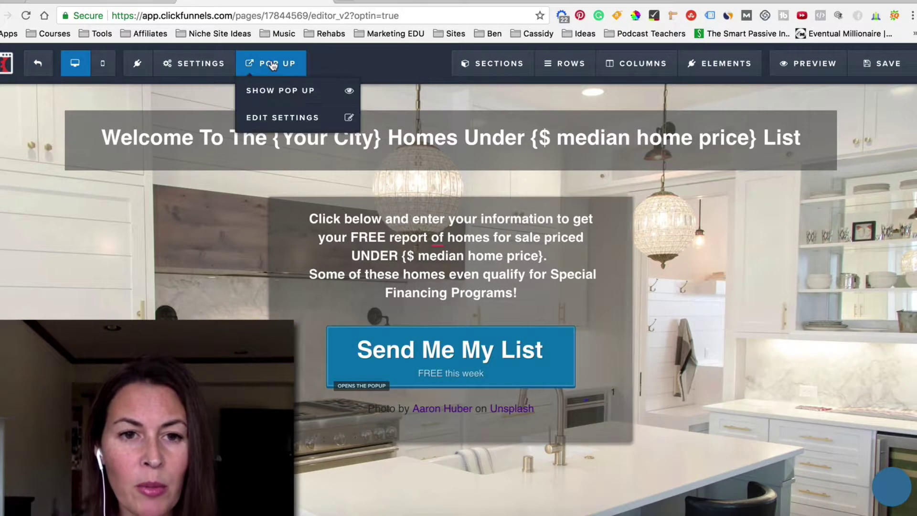
click(287, 94)
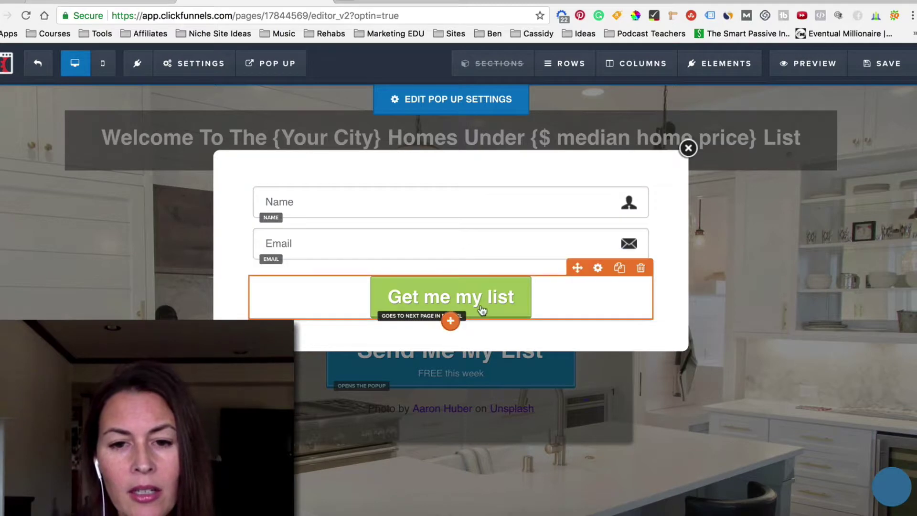
click(510, 297)
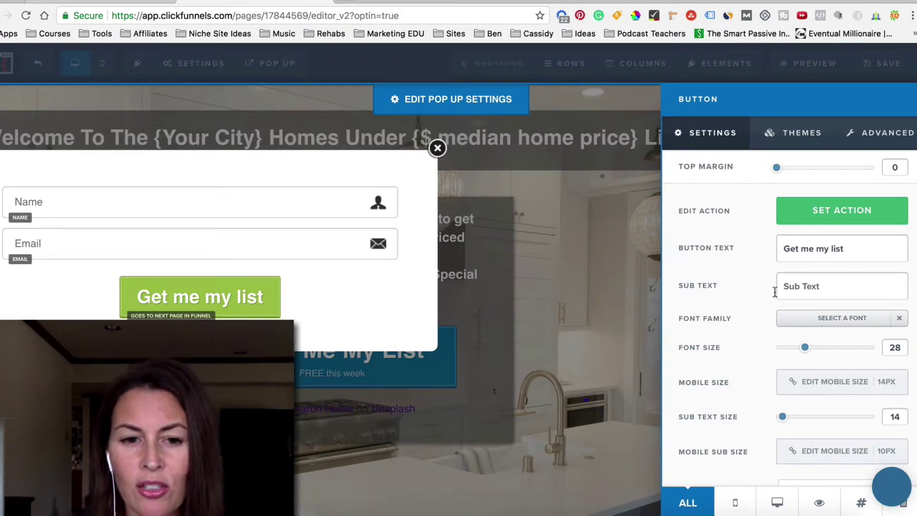
scroll(775, 291, down, 3)
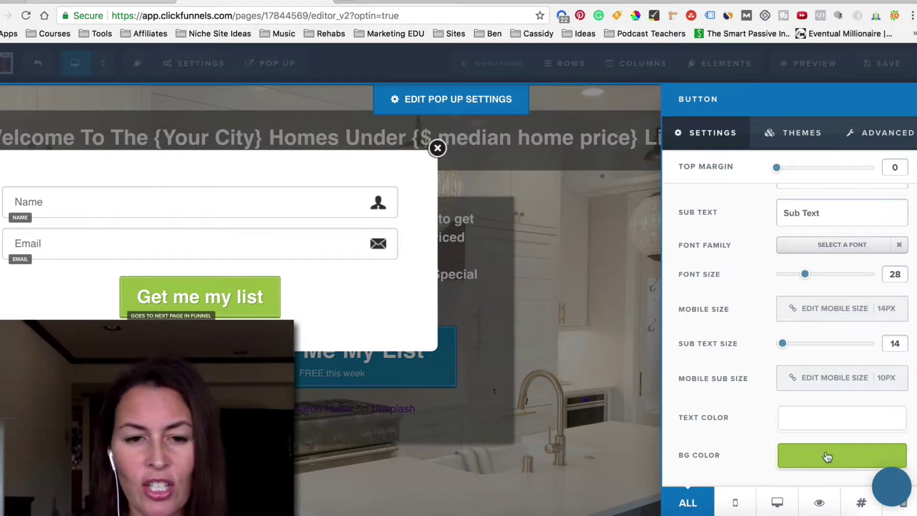
click(623, 370)
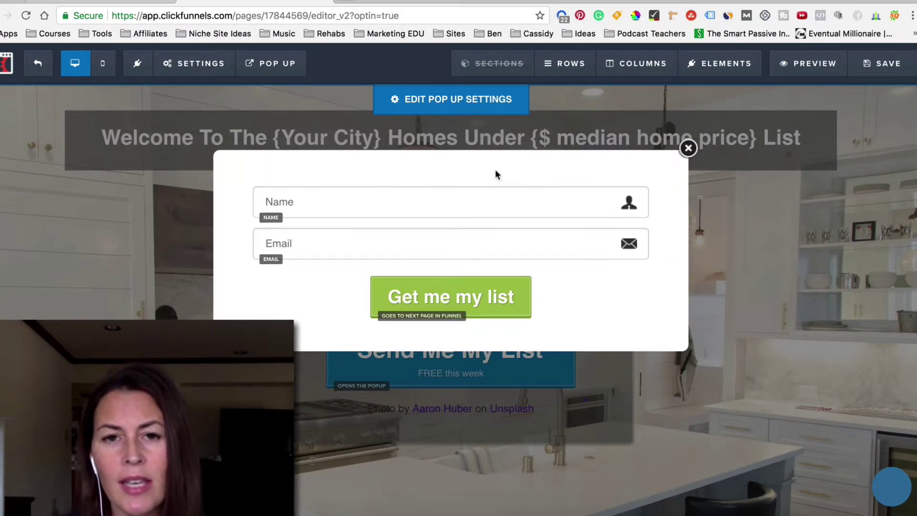
mouse_move(559, 69)
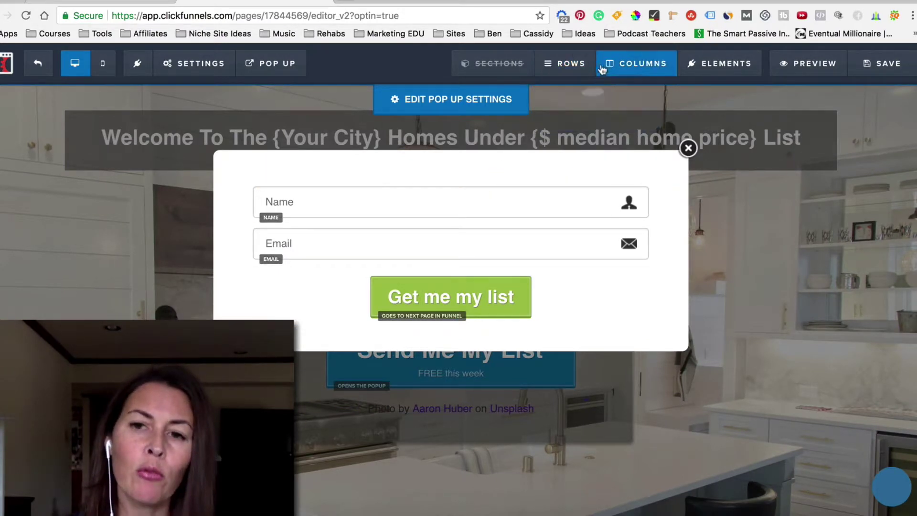
mouse_move(576, 231)
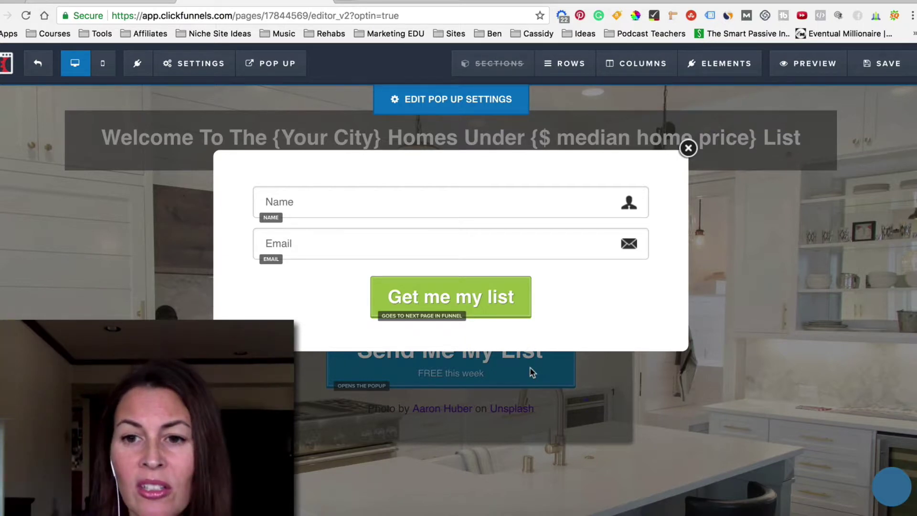
click(688, 148)
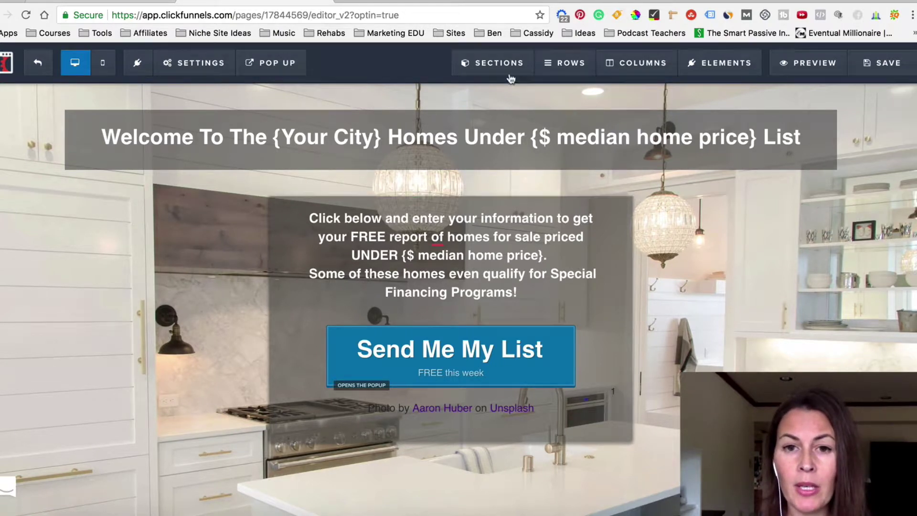
Add a new full-width section below the opt-in box
mouse_move(502, 67)
click(488, 96)
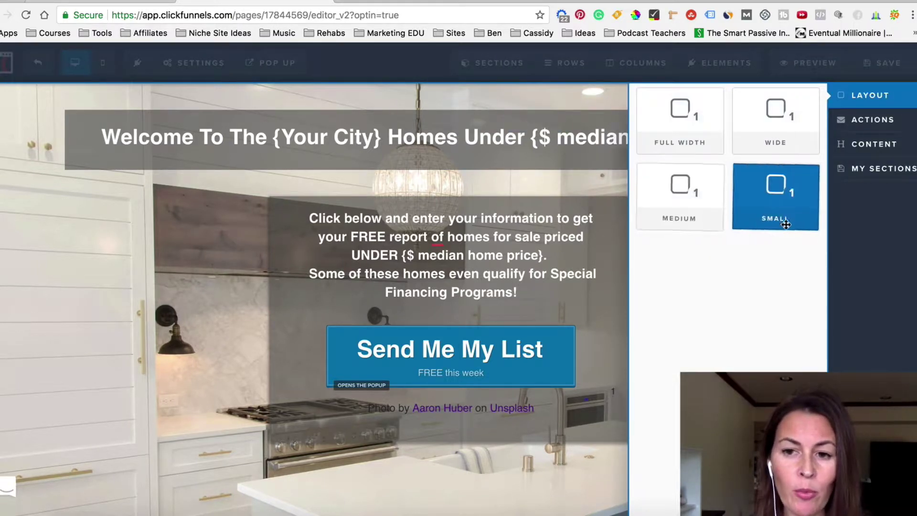
click(690, 120)
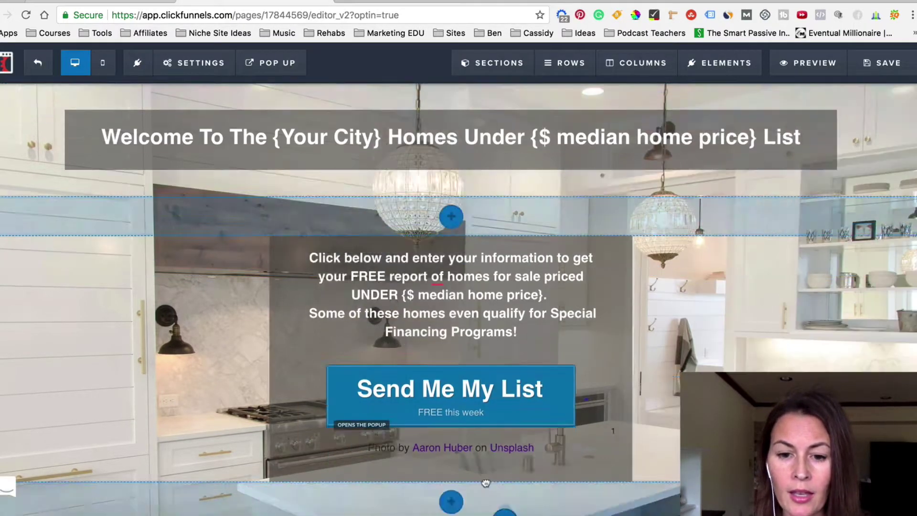
drag(450, 445, 458, 313)
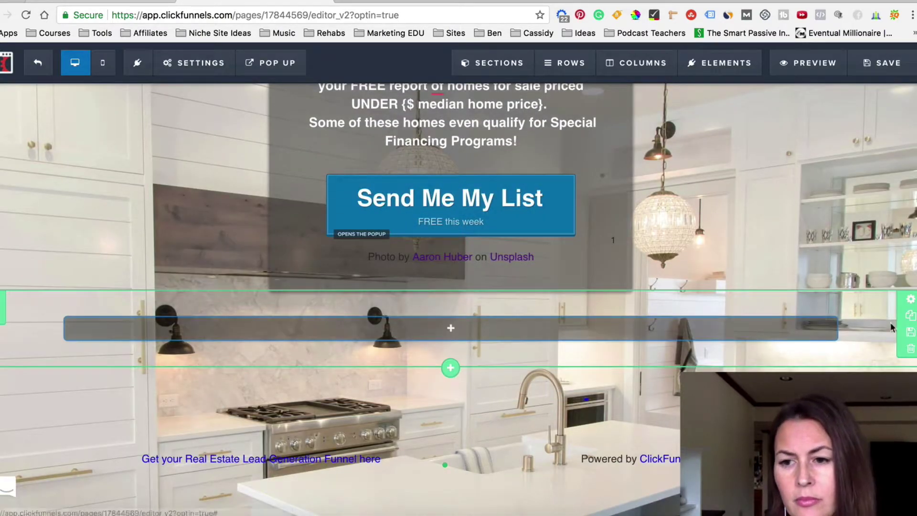
Increase the new section's top margin so it sits further below the opt-in box, and check its spacing on the page
click(911, 299)
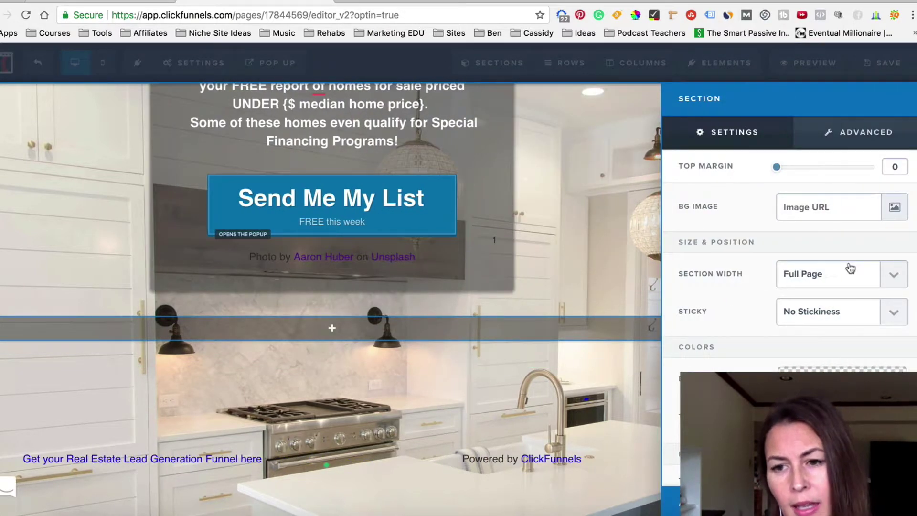
drag(777, 168, 874, 168)
click(569, 316)
scroll(477, 310, up, 3)
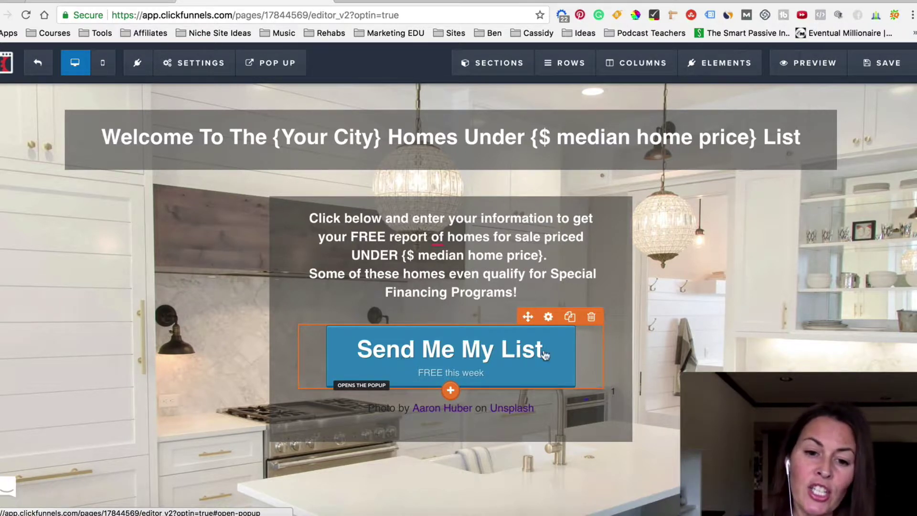
scroll(451, 330, down, 4)
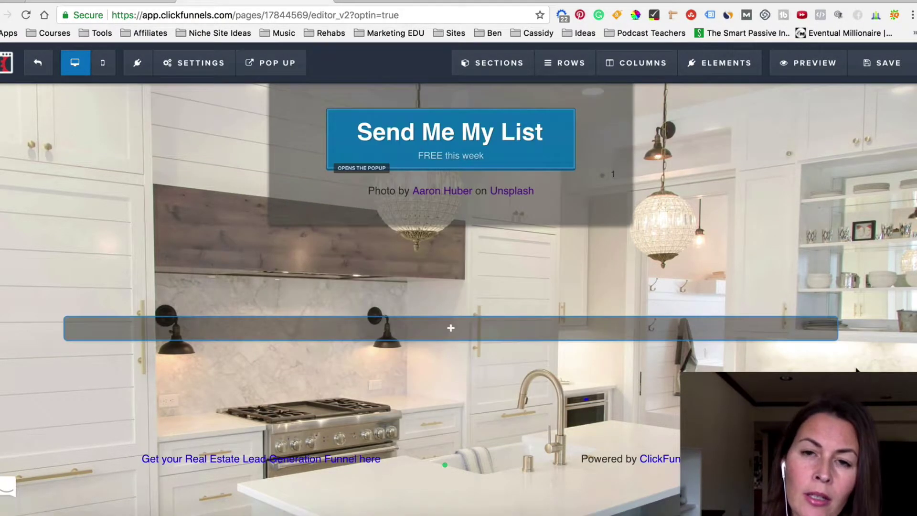
scroll(452, 330, up, 4)
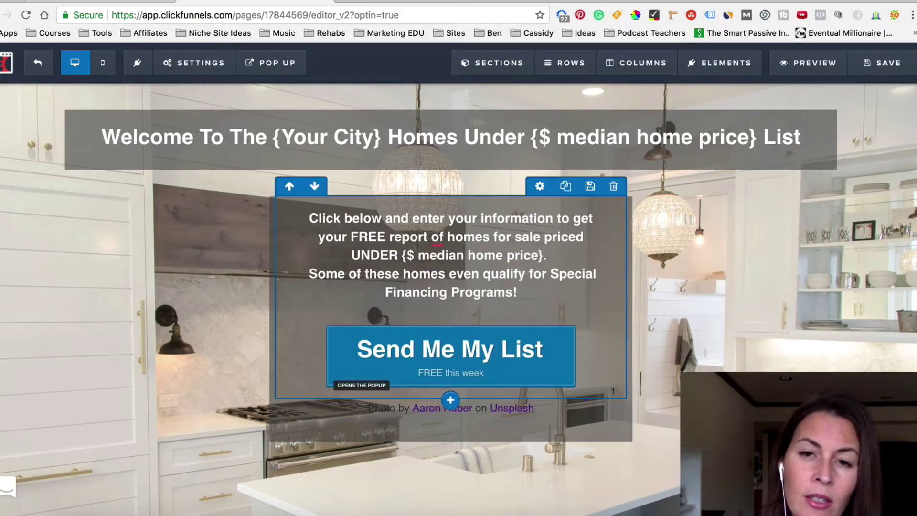
Add a five-column row inside the new section below the opt-in box
scroll(451, 286, down, 1)
scroll(546, 344, down, 4)
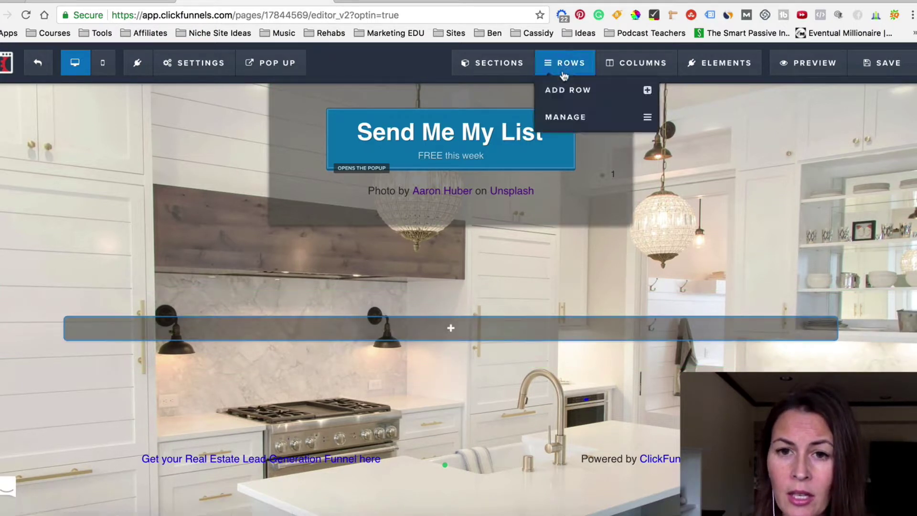
mouse_move(452, 333)
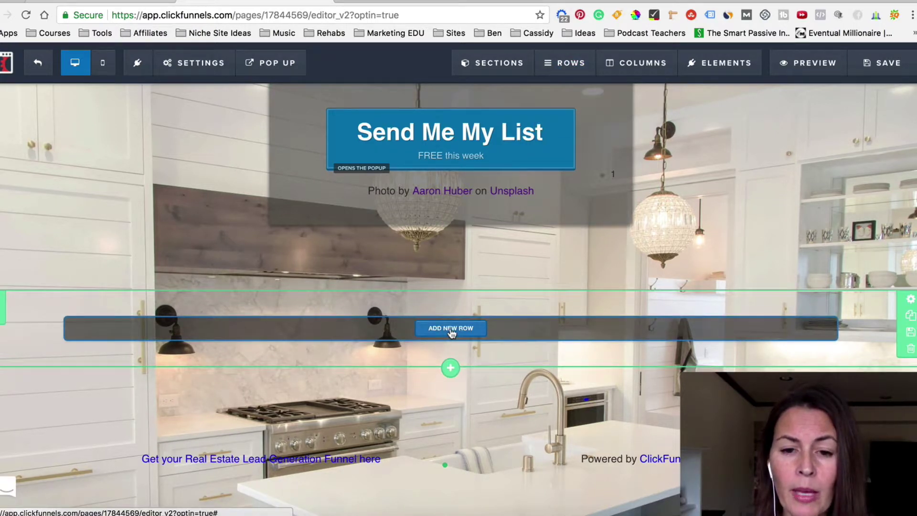
mouse_move(569, 67)
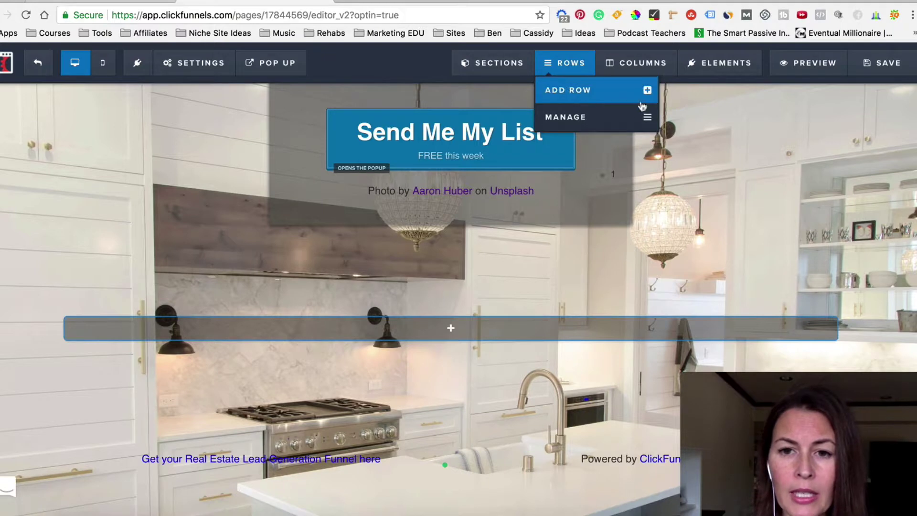
click(452, 381)
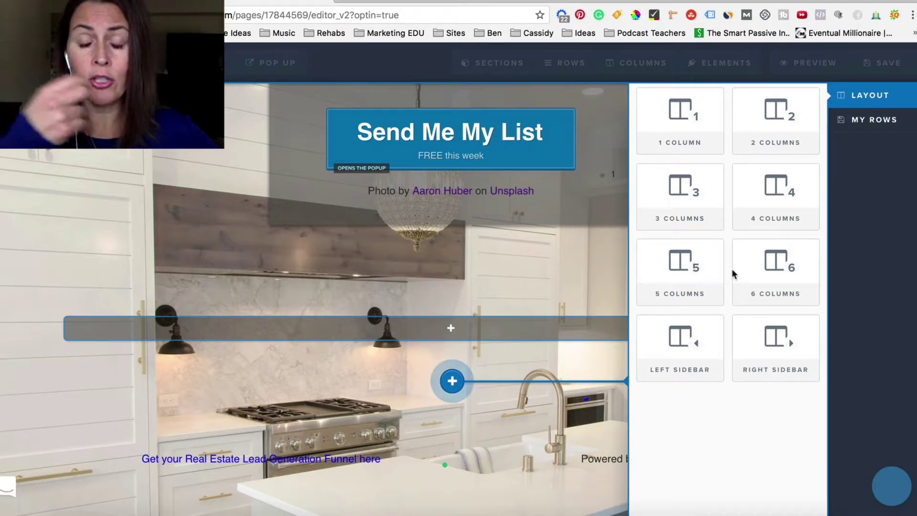
drag(716, 138, 736, 136)
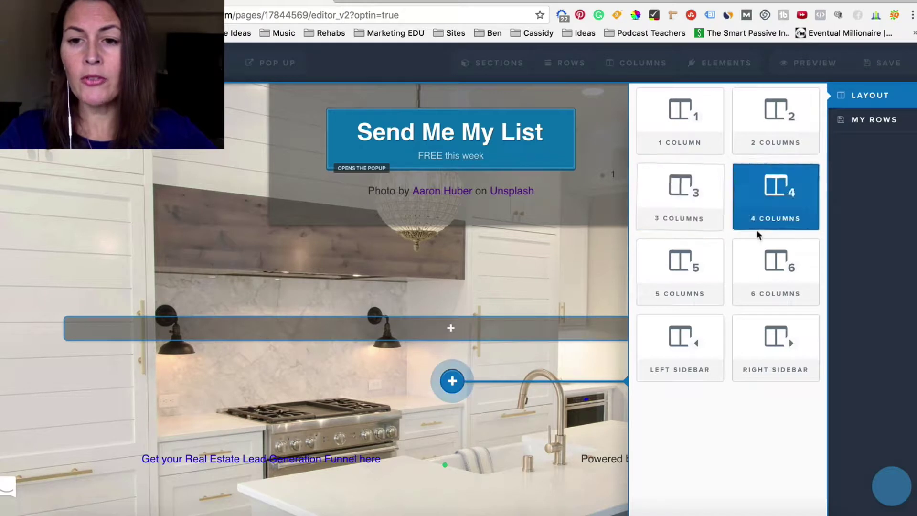
drag(765, 231, 764, 230)
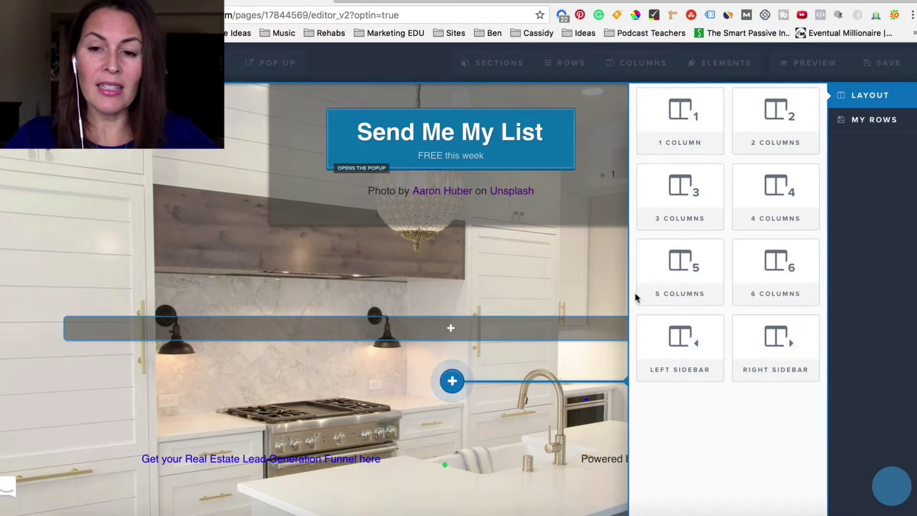
drag(657, 293, 659, 292)
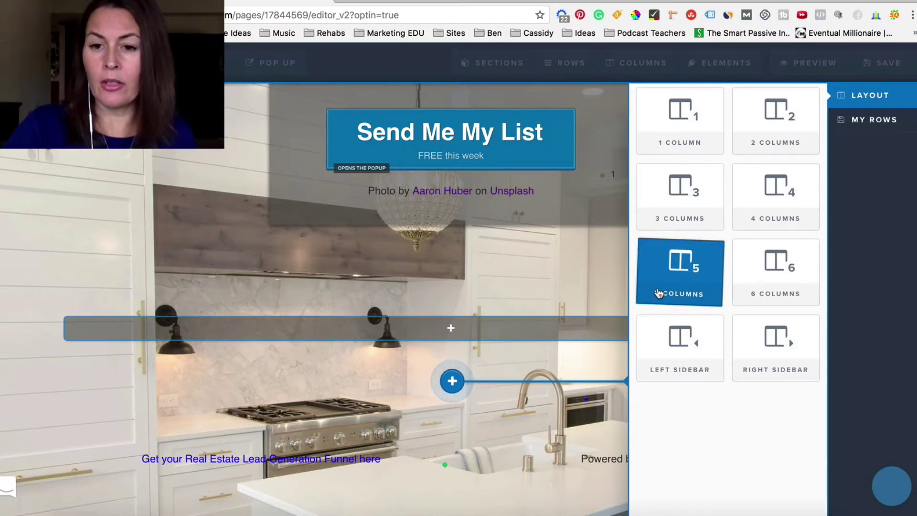
click(687, 263)
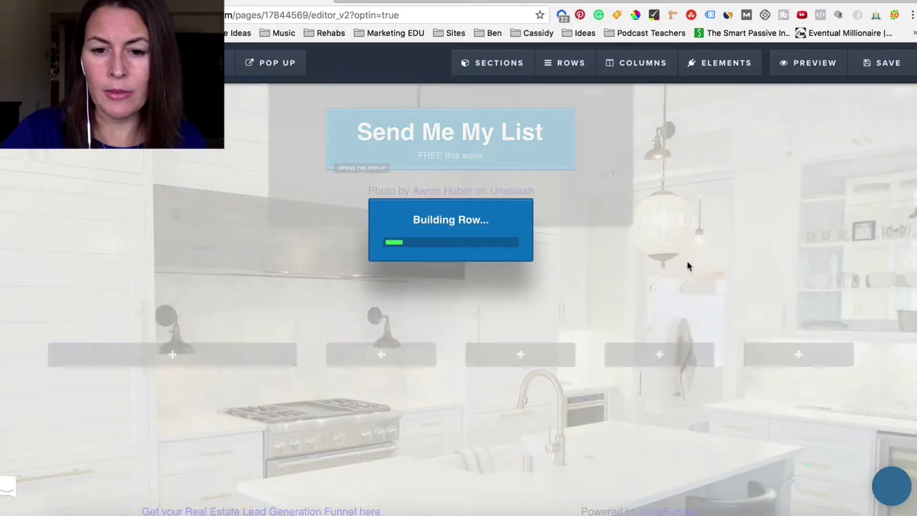
Add a paragraph element to the new row's first column and an image element to its second column
click(197, 356)
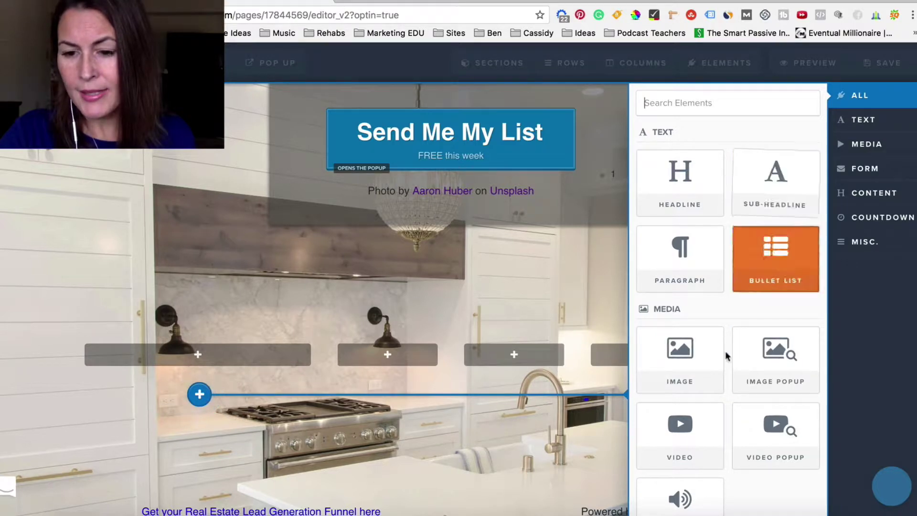
click(671, 274)
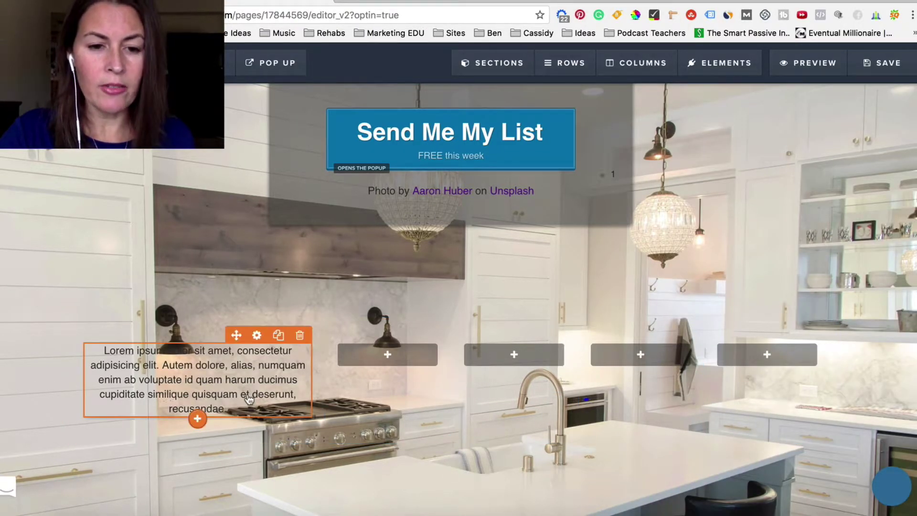
click(248, 399)
drag(247, 396, 156, 377)
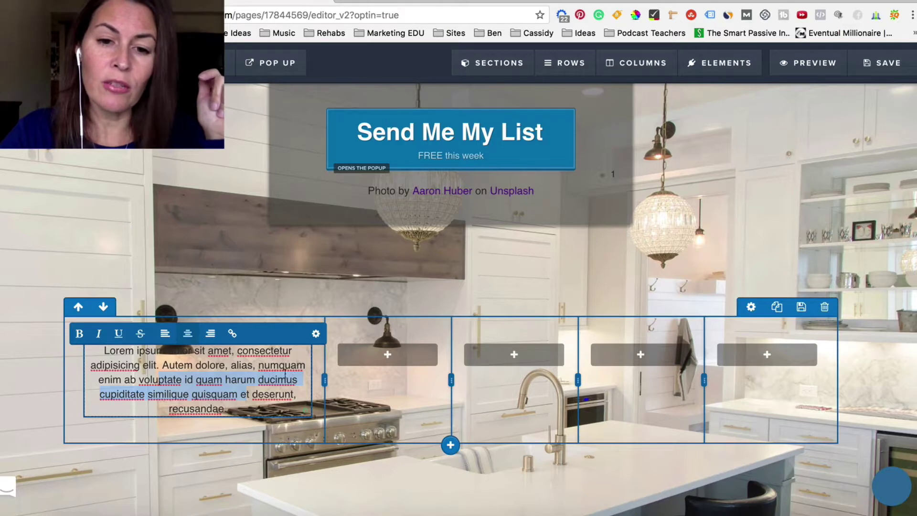
click(386, 357)
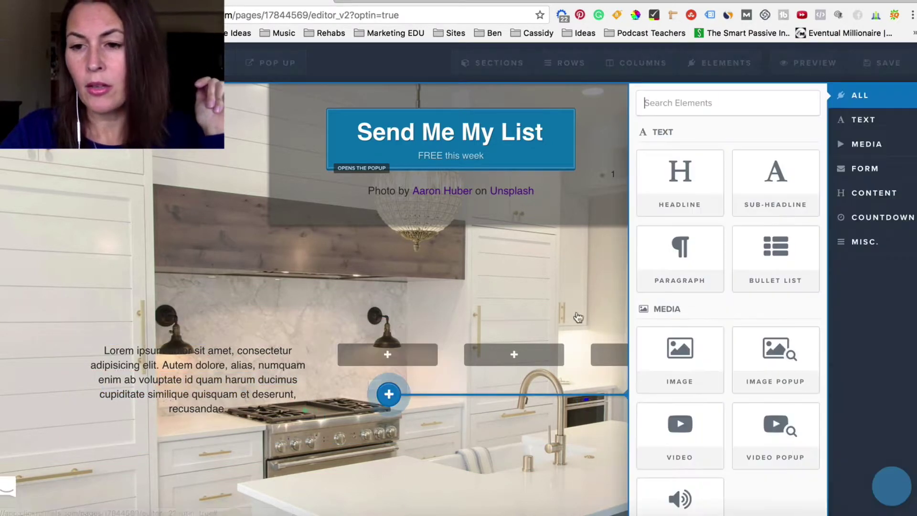
click(702, 355)
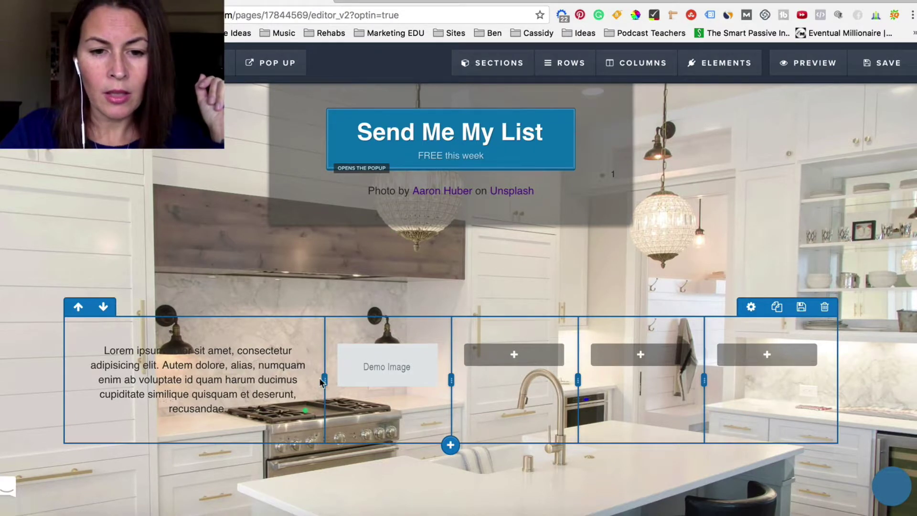
Resize the new row's columns by narrowing the paragraph column and then the image column
drag(324, 379, 265, 378)
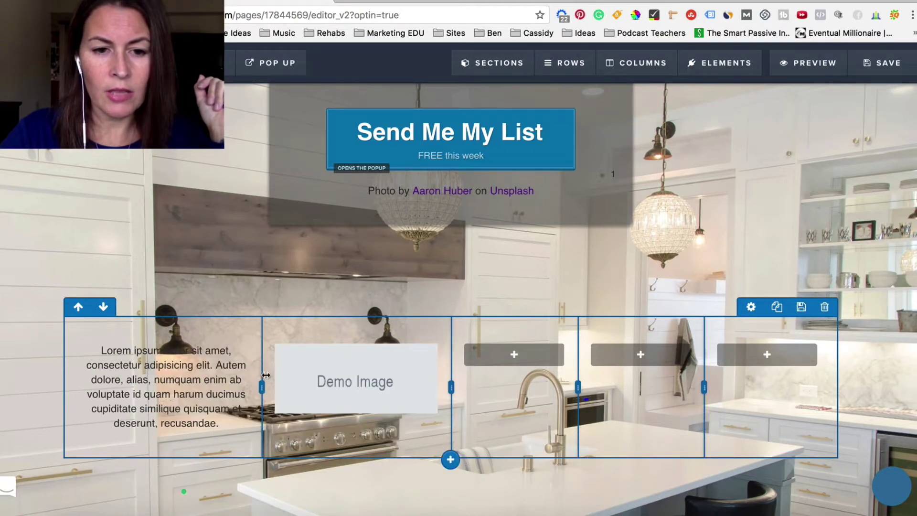
drag(452, 386, 412, 386)
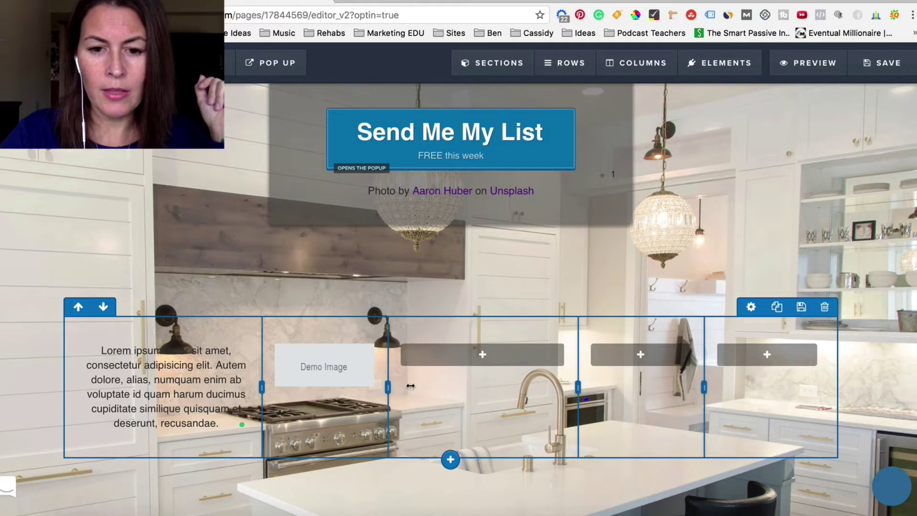
mouse_move(643, 357)
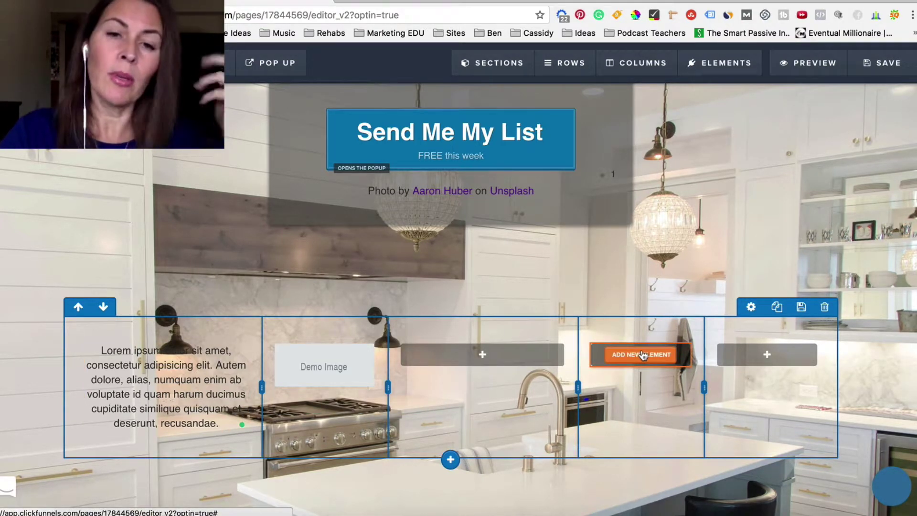
mouse_move(769, 362)
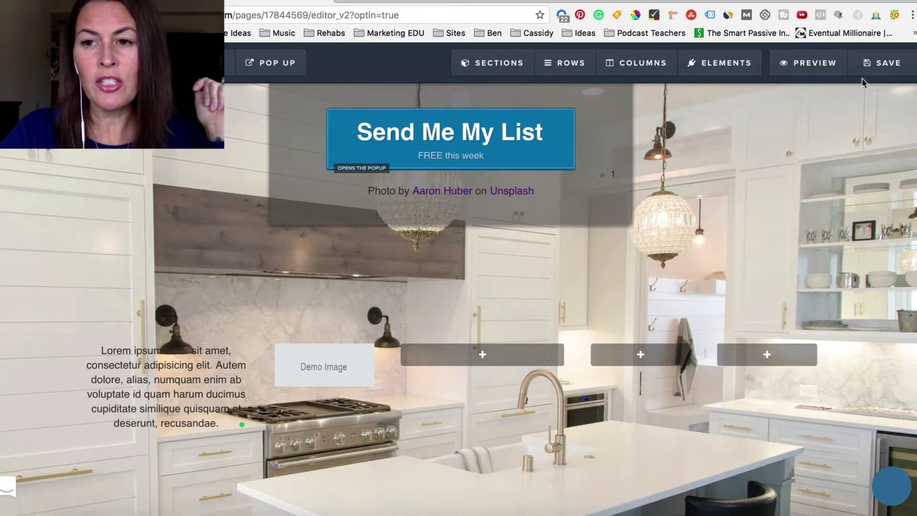
mouse_move(492, 361)
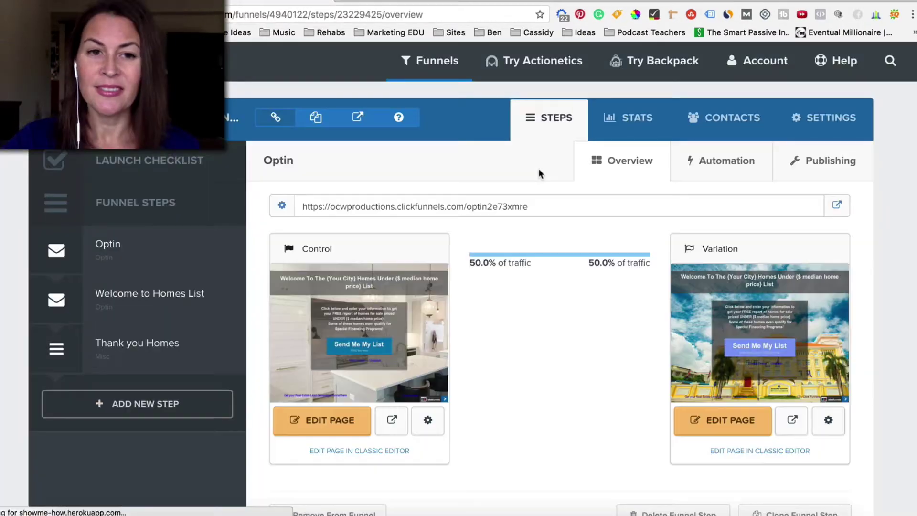
Return to the funnel overview and open the Welcome to Homes List step's control page for editing
key(super+bracketleft)
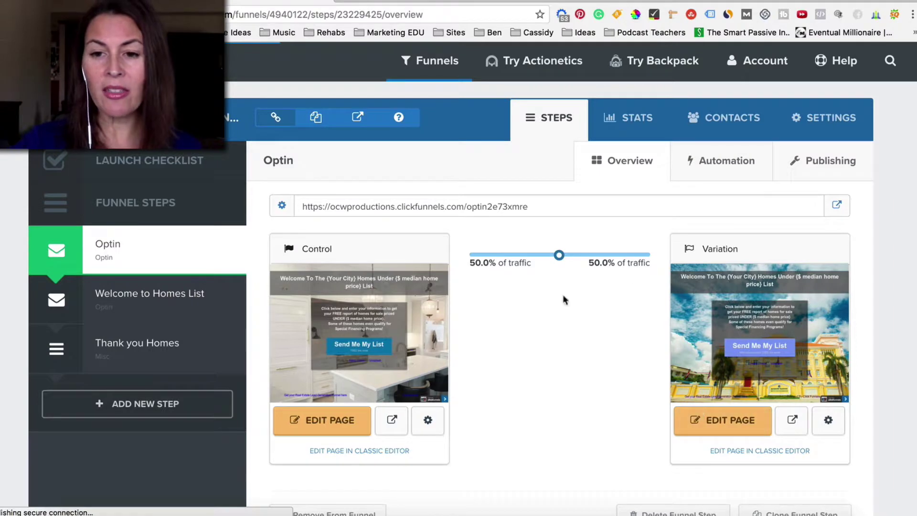
mouse_move(701, 314)
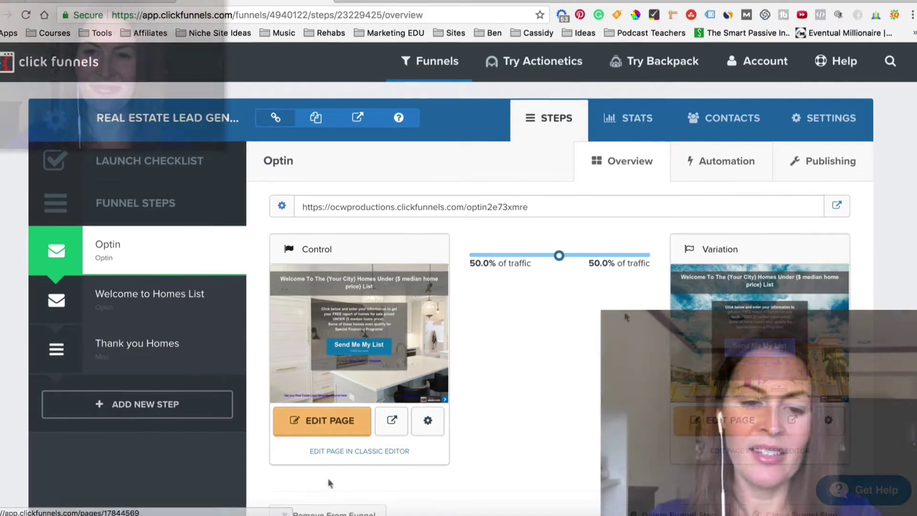
click(169, 295)
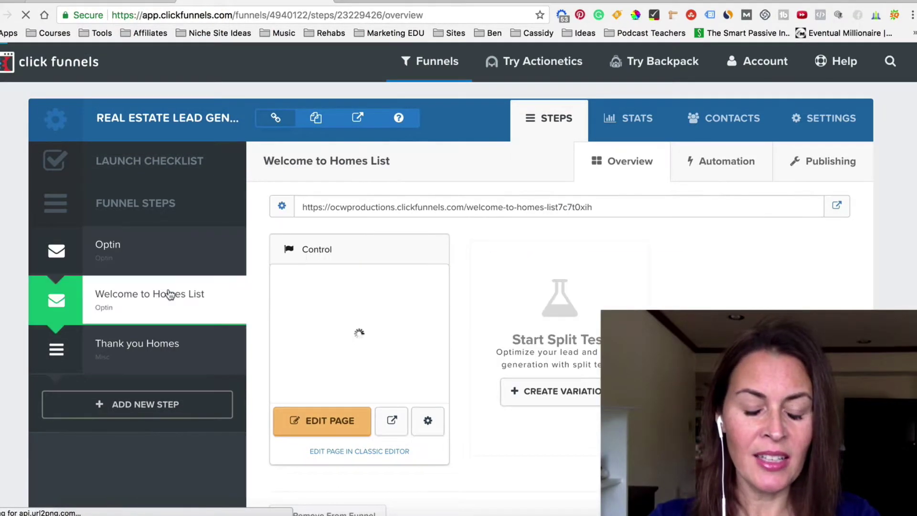
click(326, 425)
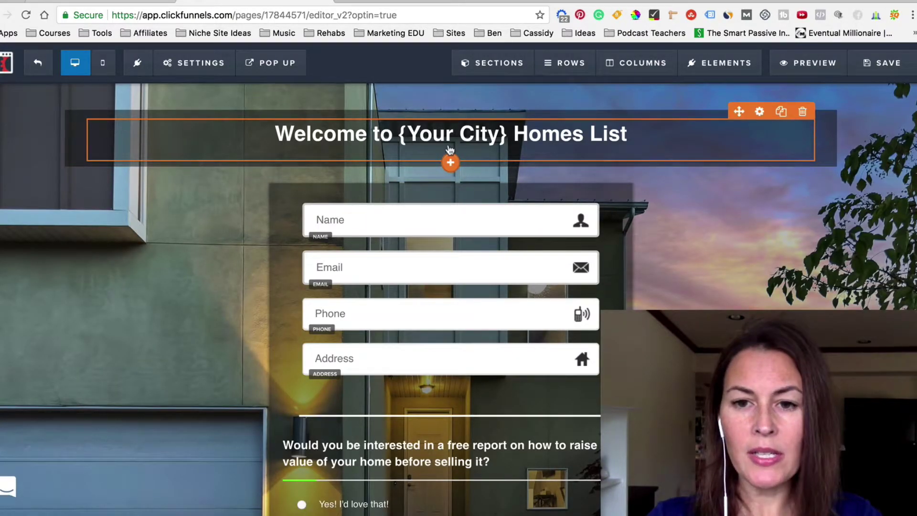
Examine the Welcome to Homes List page's available settings, contact form fields, survey question about the free report, and submit button
click(188, 60)
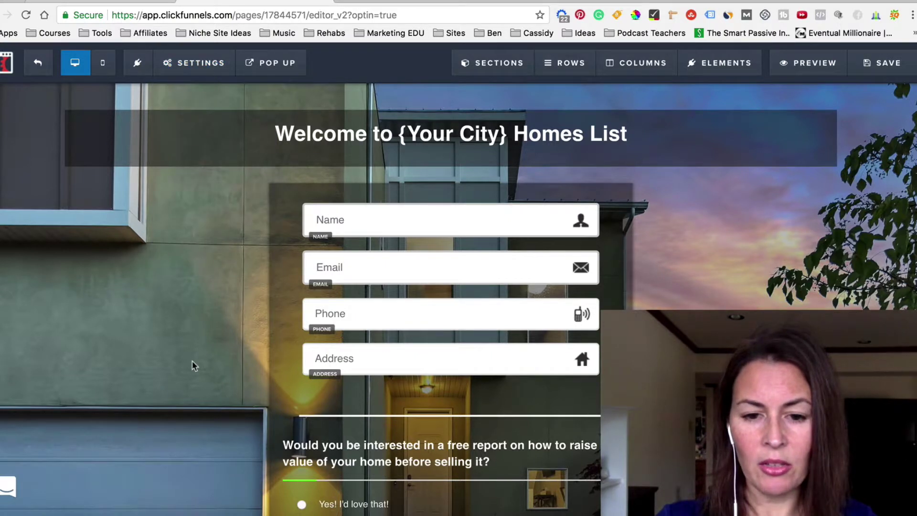
mouse_move(163, 61)
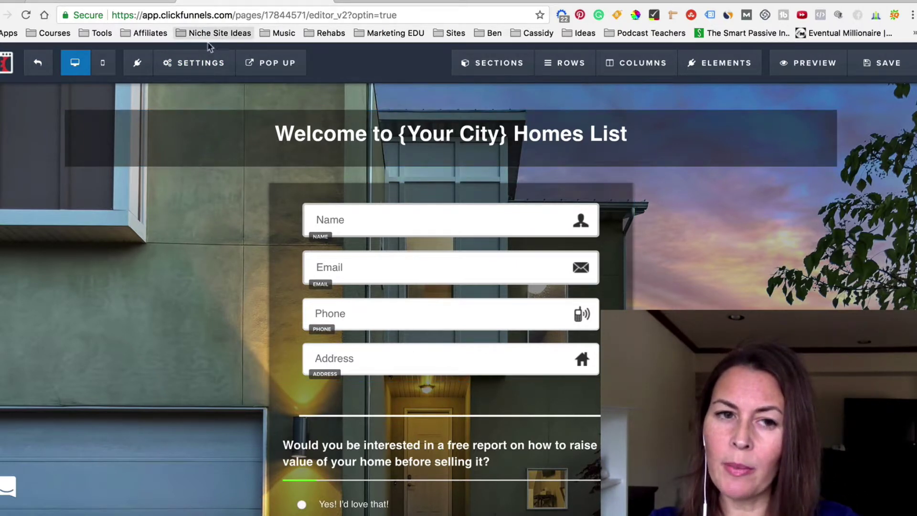
mouse_move(196, 64)
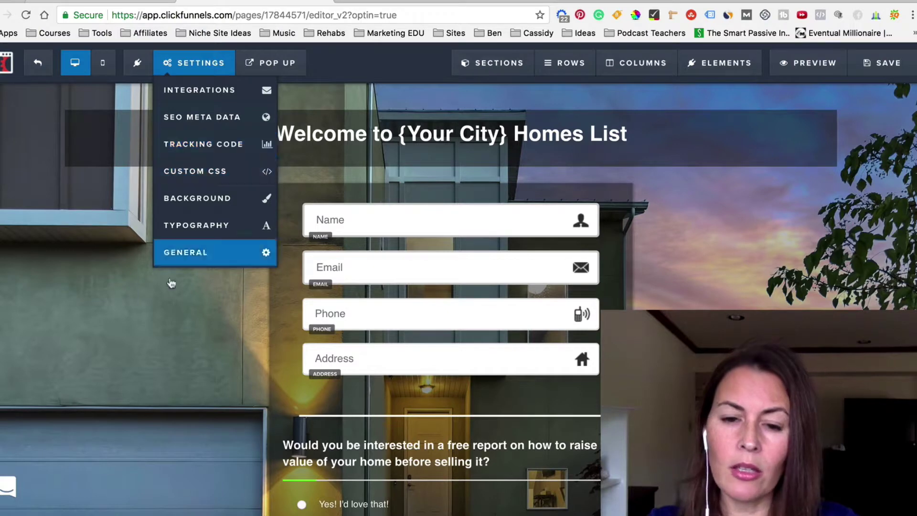
scroll(193, 376, down, 1)
scroll(193, 375, down, 2)
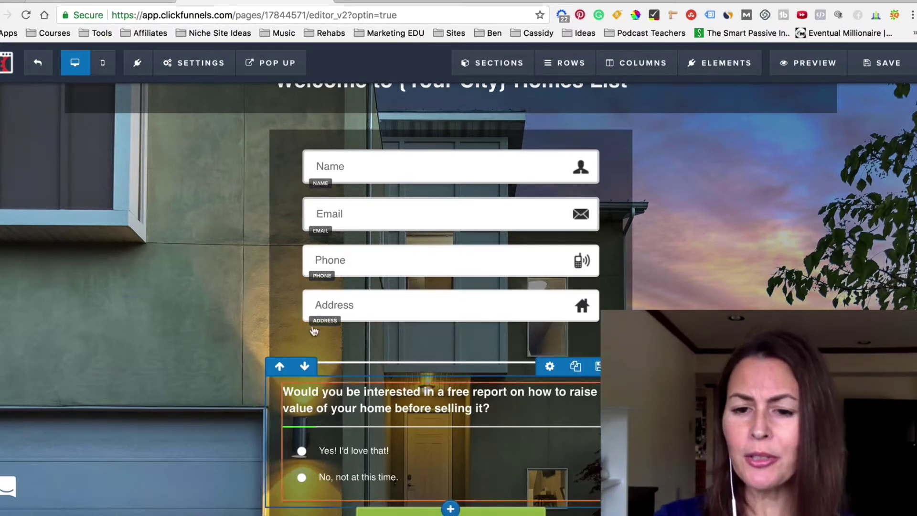
scroll(405, 305, down, 3)
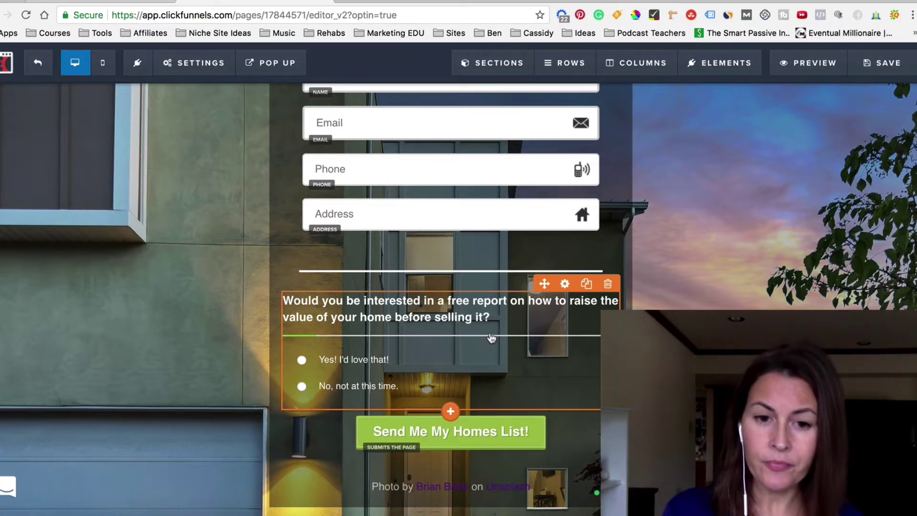
scroll(492, 339, up, 1)
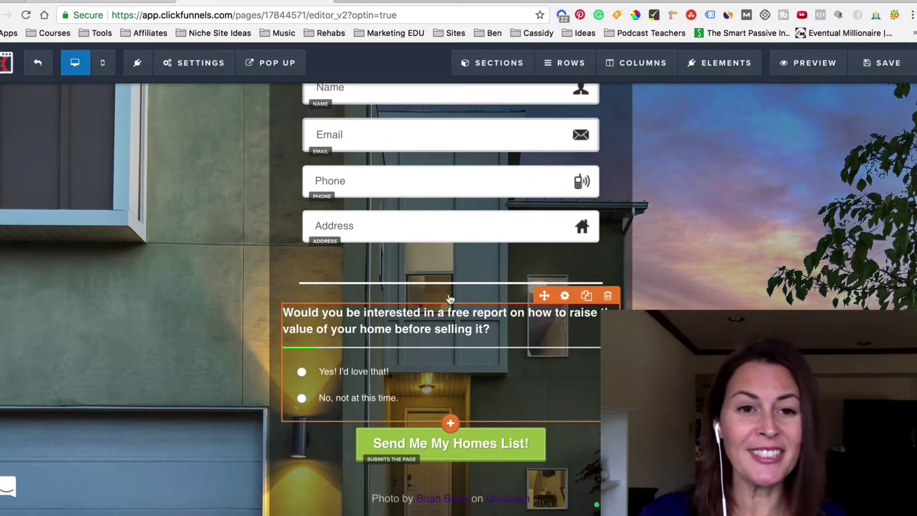
Review the Welcome to Homes List page's full layout from the headline to the submit button
scroll(451, 296, up, 3)
scroll(450, 296, down, 2)
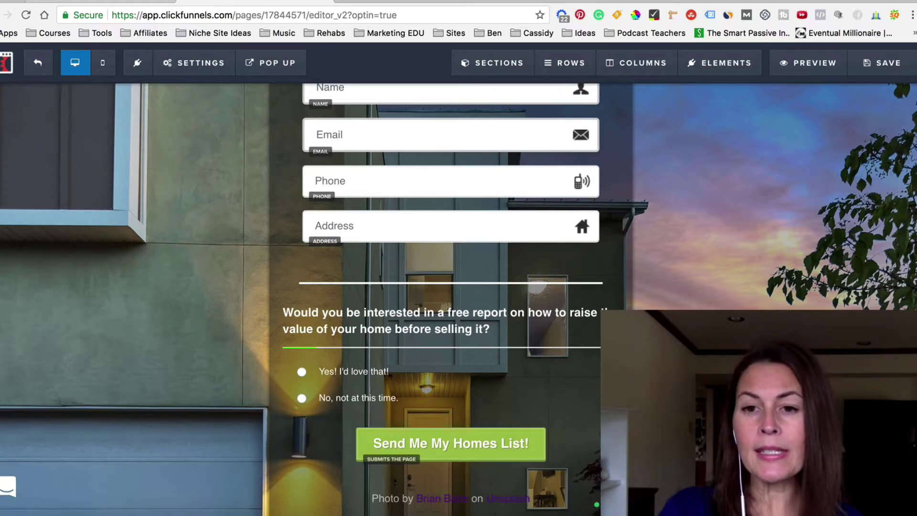
scroll(451, 286, up, 3)
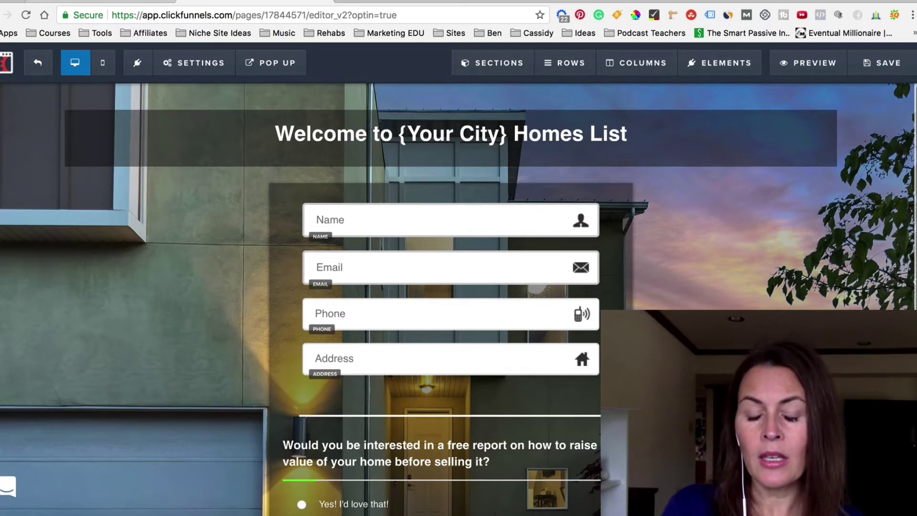
scroll(451, 286, down, 3)
scroll(451, 287, up, 3)
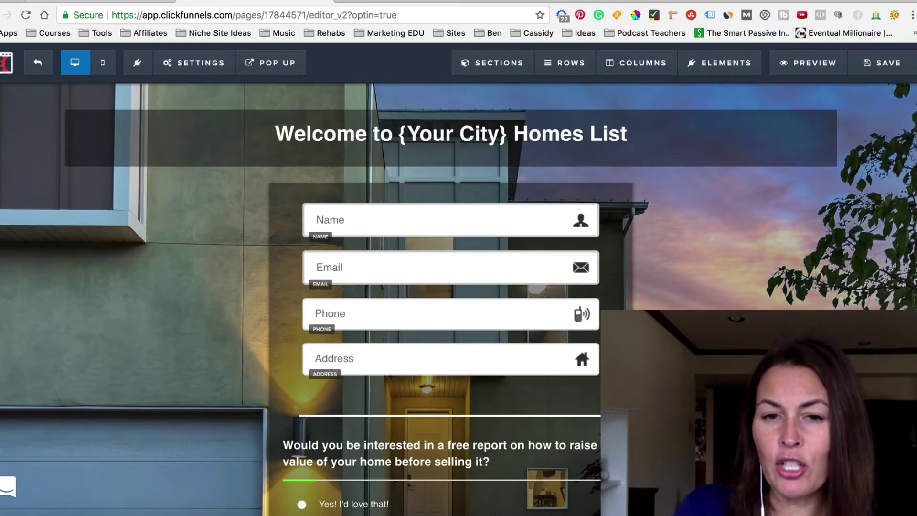
scroll(578, 381, down, 3)
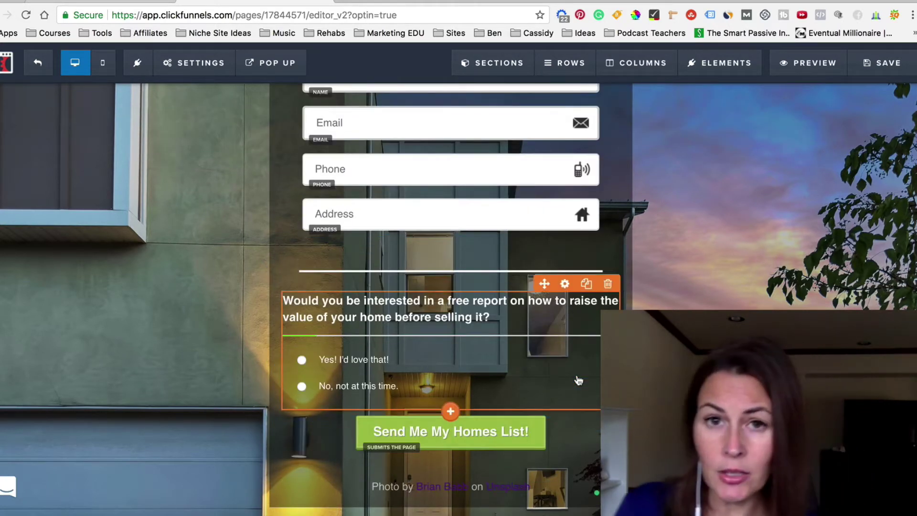
scroll(579, 380, up, 1)
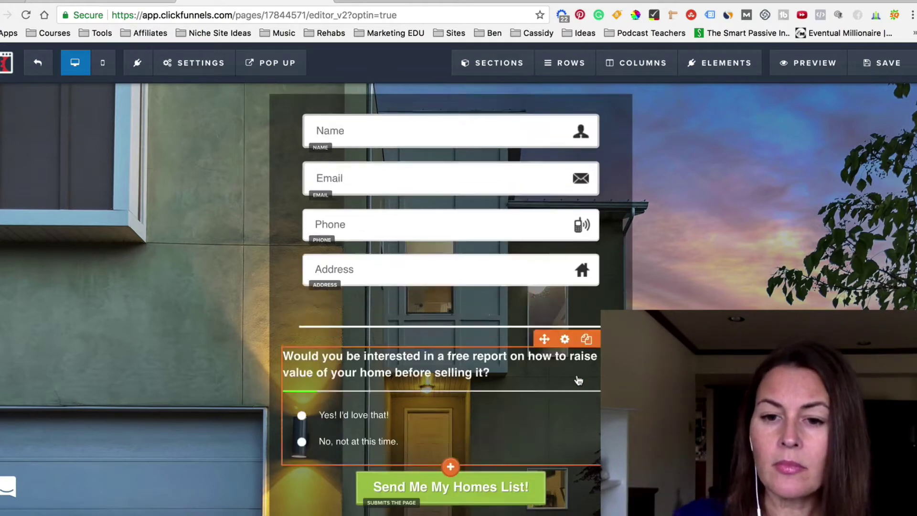
scroll(578, 380, up, 2)
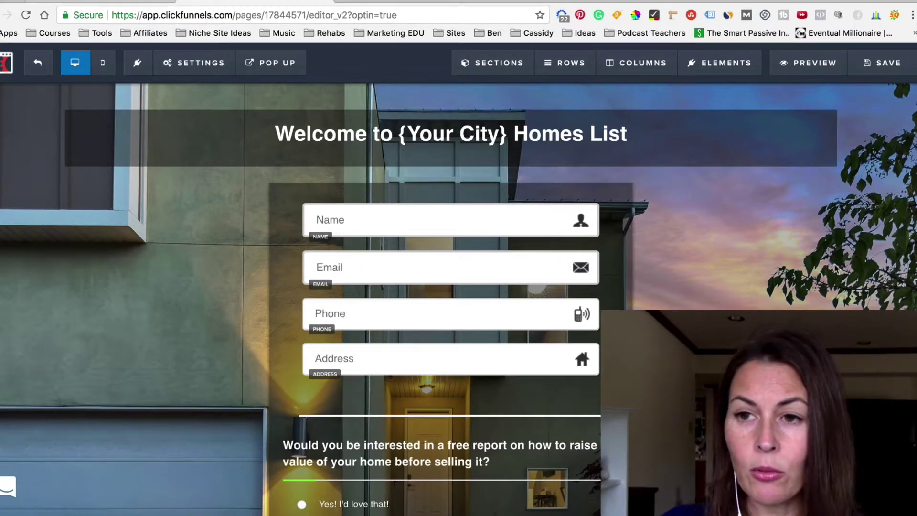
Save the Welcome to Homes List page and open the Thank you Homes step's control page for editing
click(880, 67)
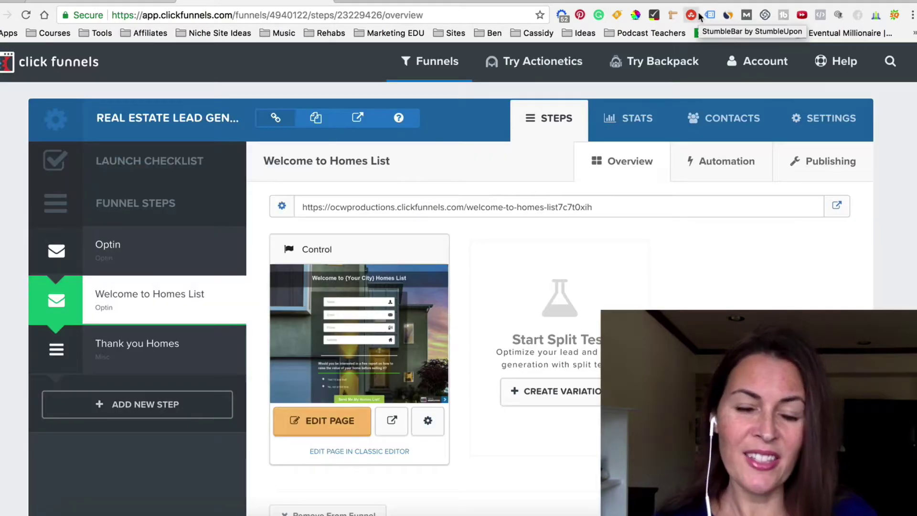
click(150, 352)
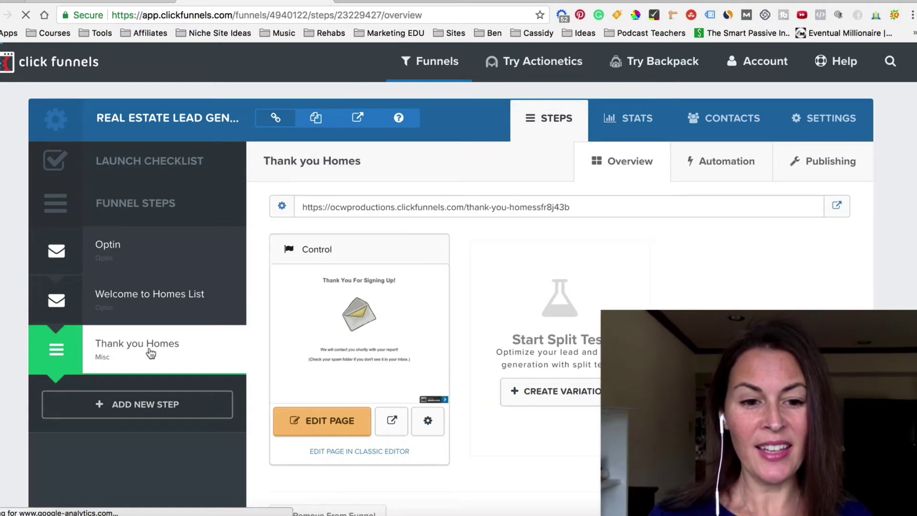
click(325, 429)
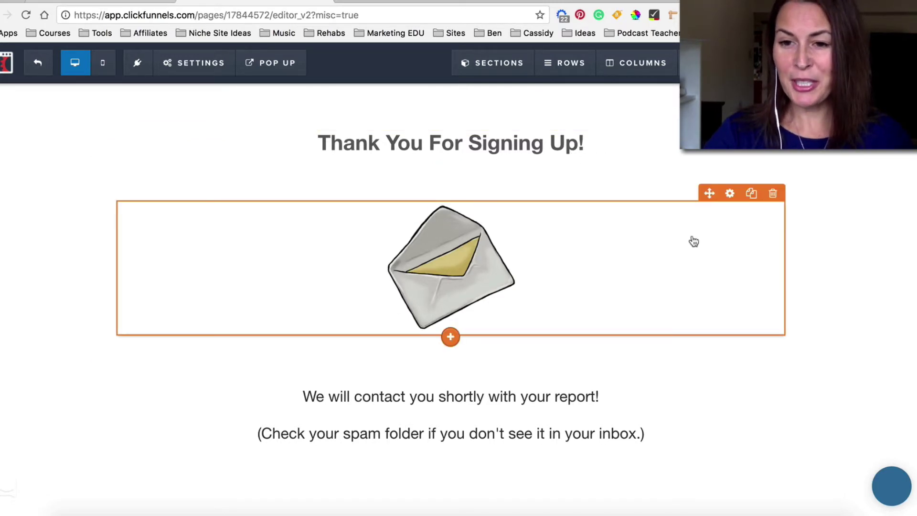
Inspect the envelope image's settings and the elements available for insertion below it on the thank-you page
click(731, 194)
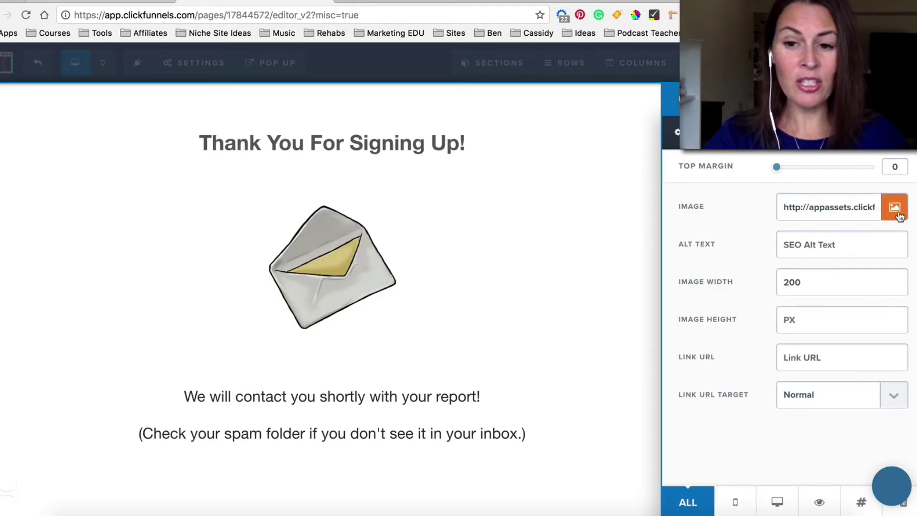
click(462, 271)
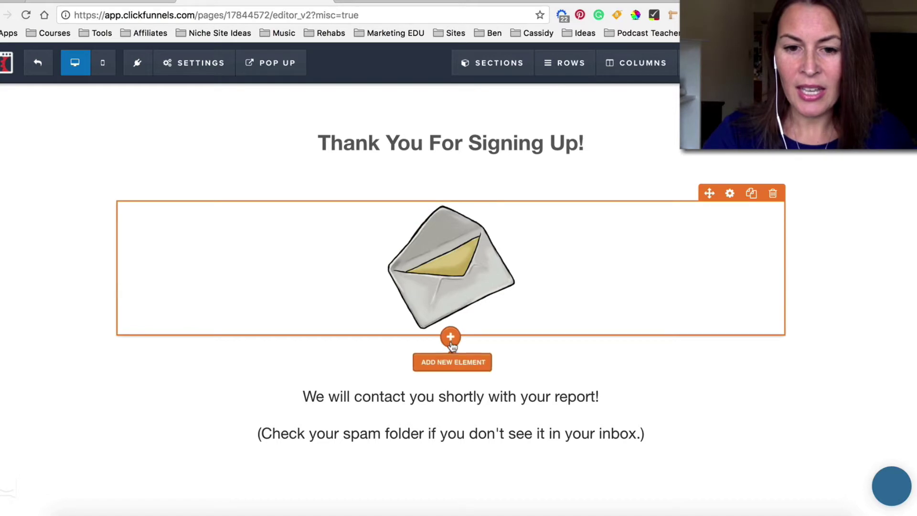
click(451, 337)
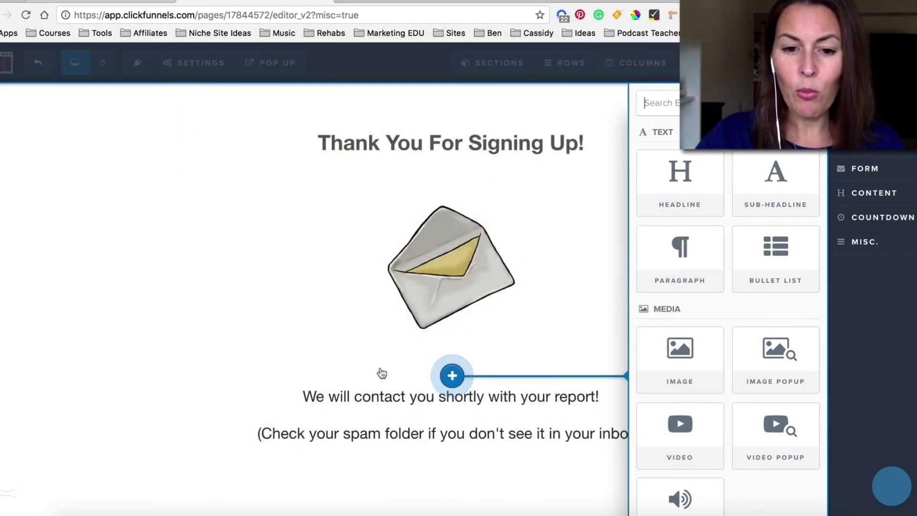
click(382, 398)
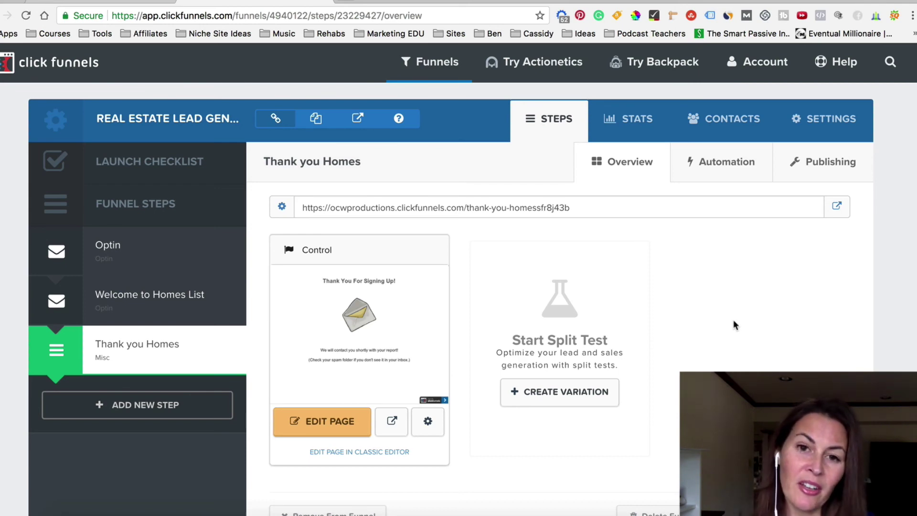
Return to the Optin step's overview and select its full page URL
click(130, 239)
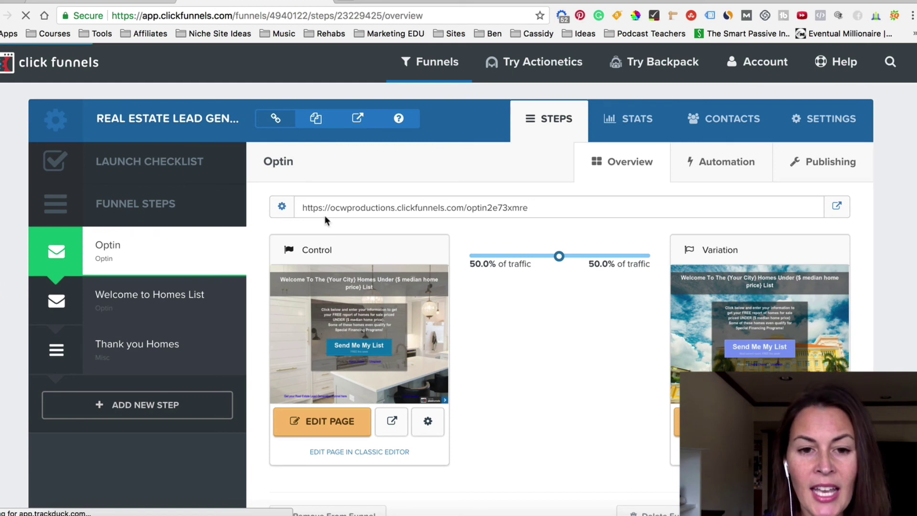
mouse_move(302, 211)
mouse_down()
mouse_move(549, 211)
mouse_move(294, 207)
mouse_up()
click(548, 205)
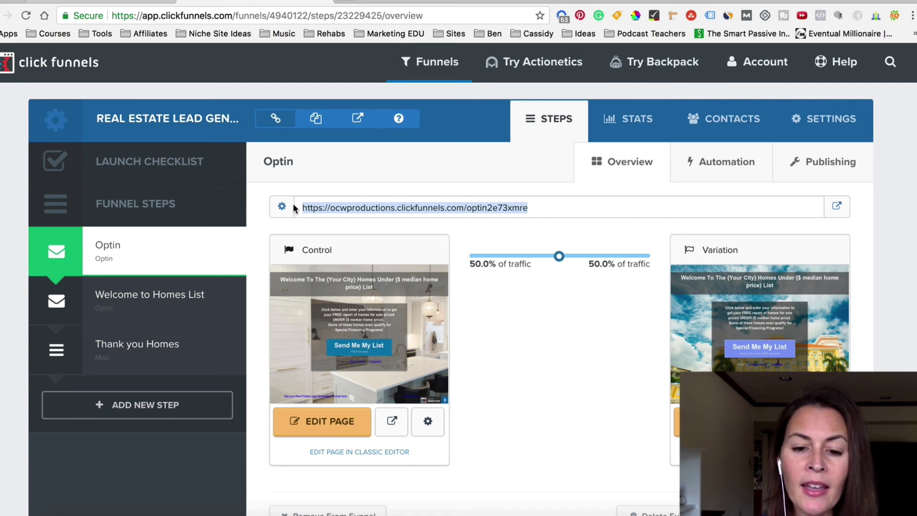